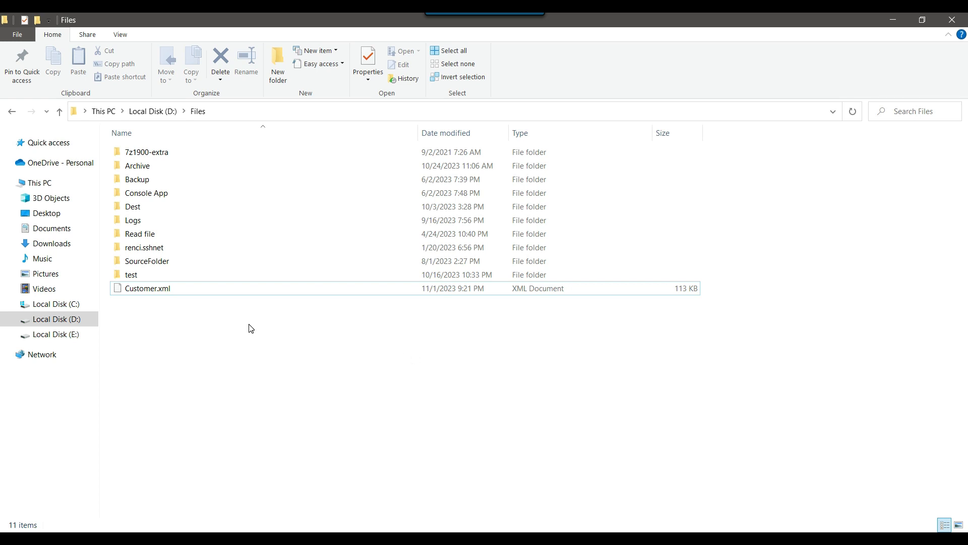
# Step: Open Customer.xml from D:\Files in Notepad++
pyautogui.click(168, 294)
pyautogui.rightClick(169, 294)
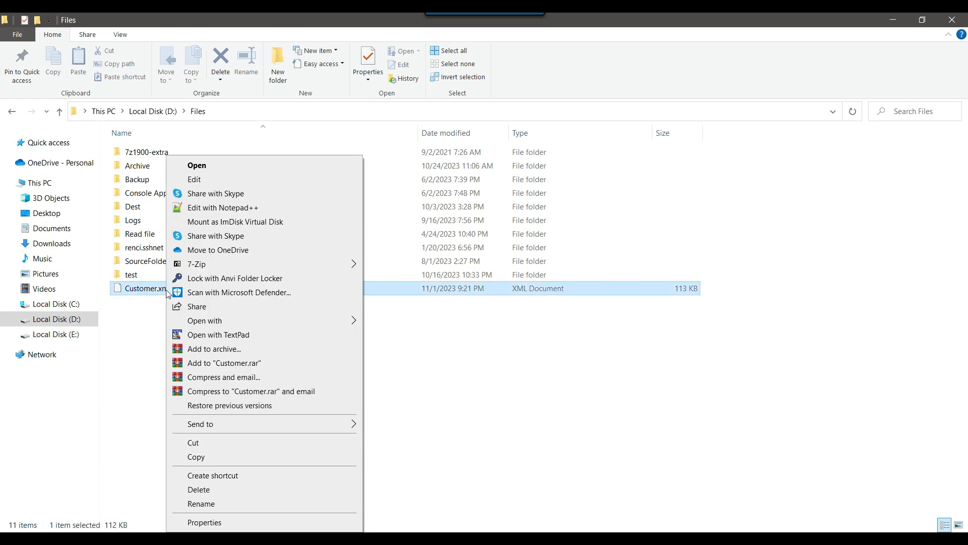
pyautogui.click(267, 208)
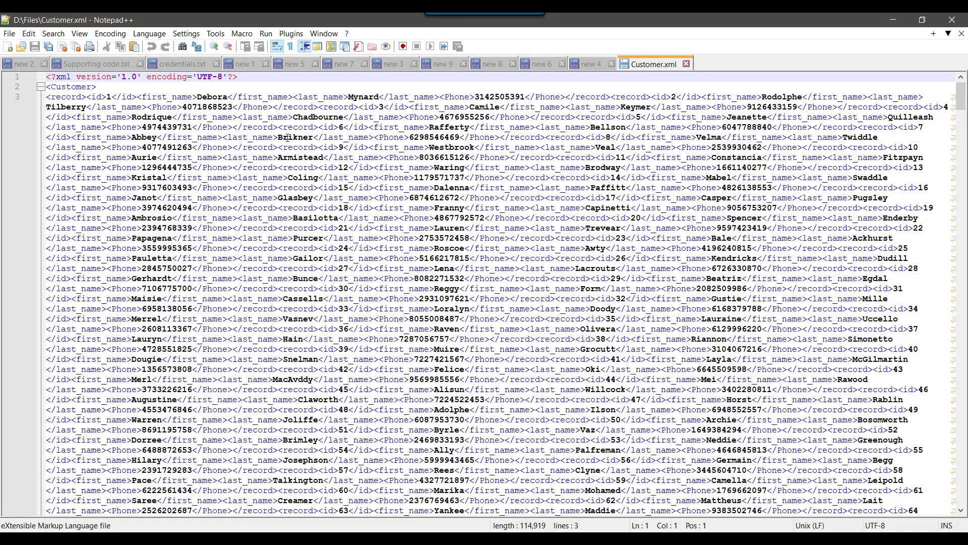
# Step: Examine the record structure of the customer XML, with its id, first_name, last_name and Phone elements
pyautogui.moveTo(86, 97); pyautogui.dragTo(610, 99)
pyautogui.click(608, 98)
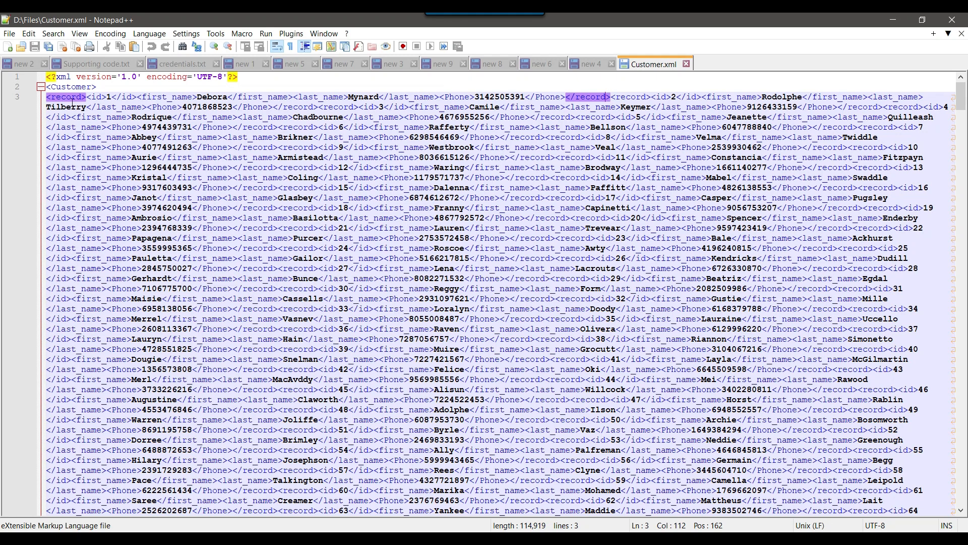
pyautogui.doubleClick(657, 97)
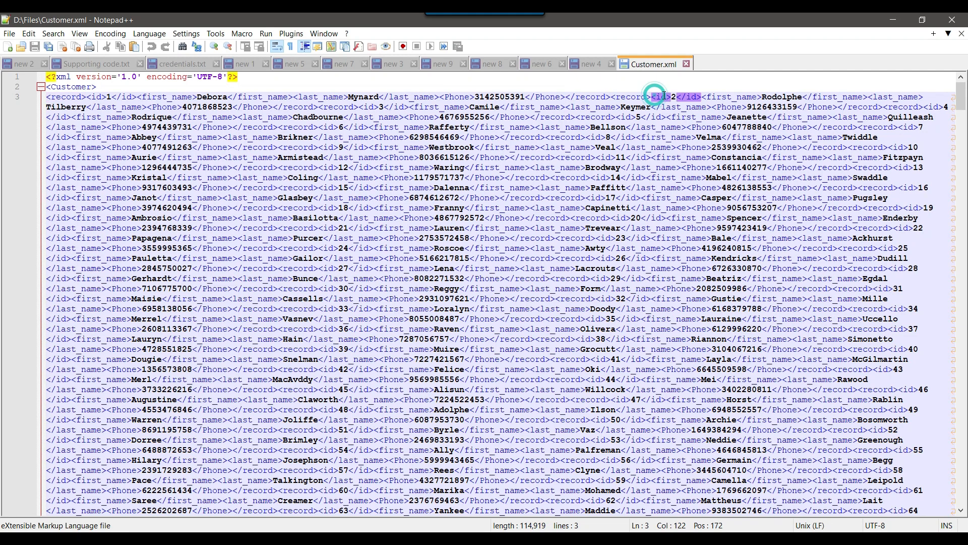
pyautogui.scroll(-1, 340, 90)
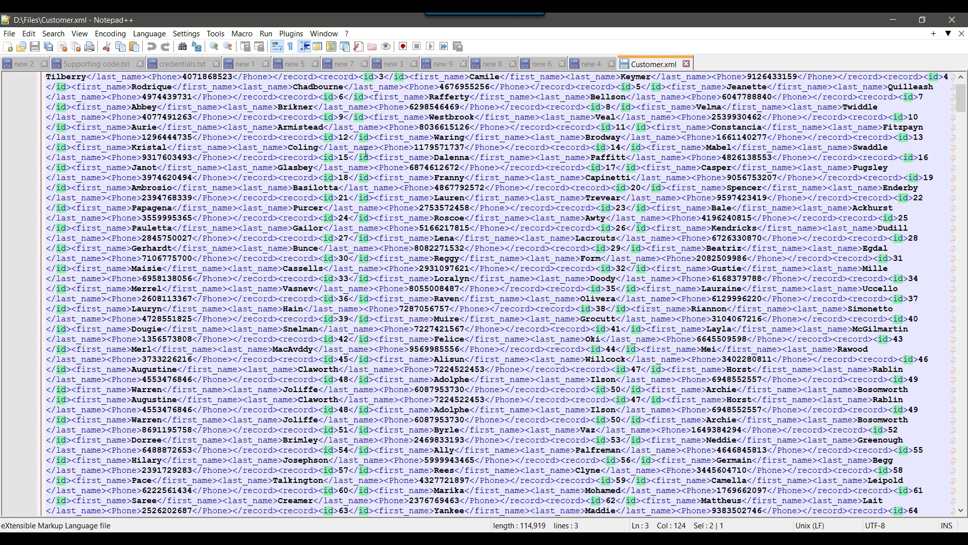
pyautogui.scroll(-1, 366, 151)
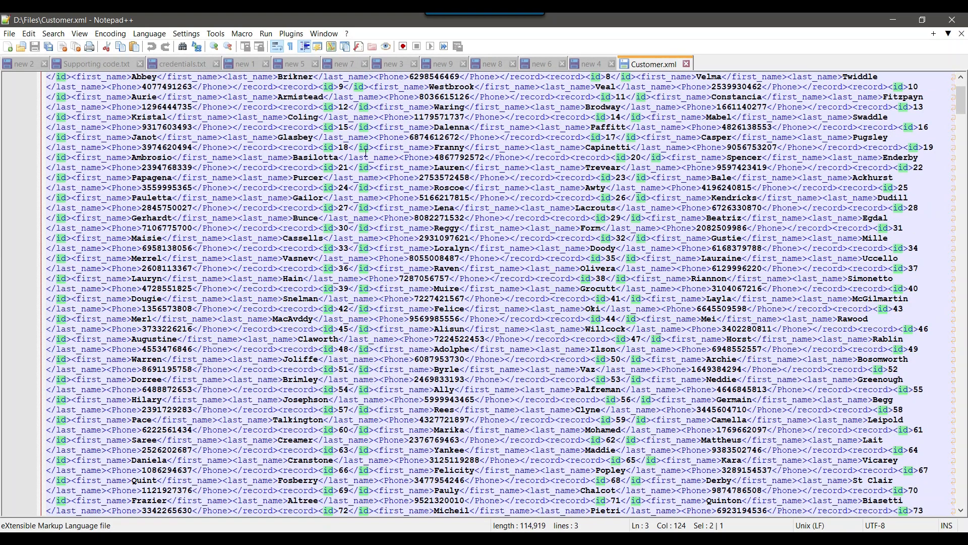
pyautogui.scroll(2, 366, 150)
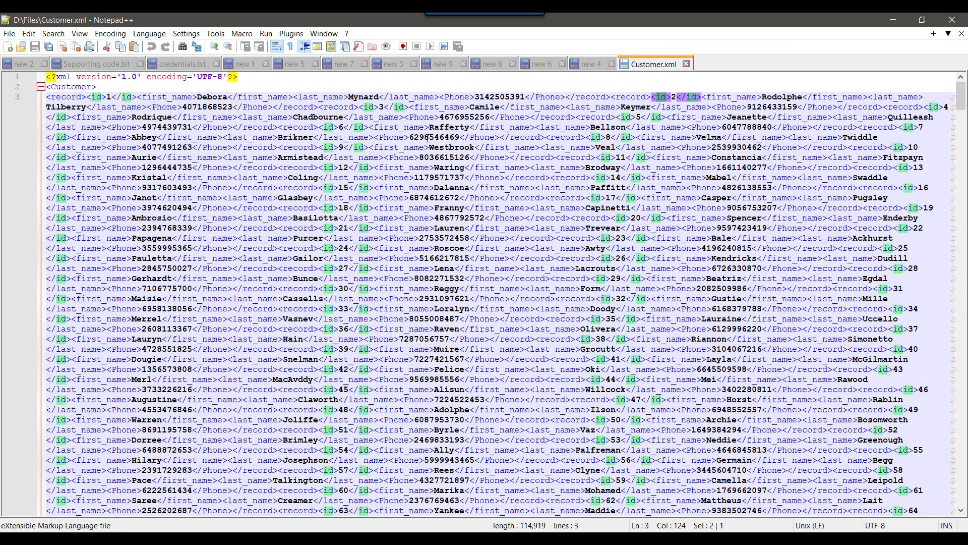
# Step: Close the Customer.xml file and switch to the Visual Studio SSIS project
pyautogui.click(687, 63)
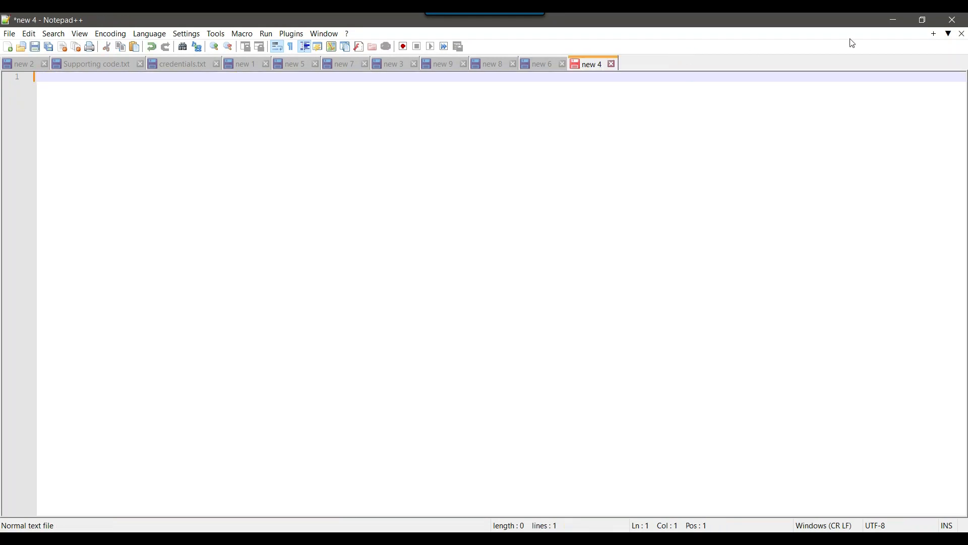
pyautogui.click(897, 26)
pyautogui.click(532, 379)
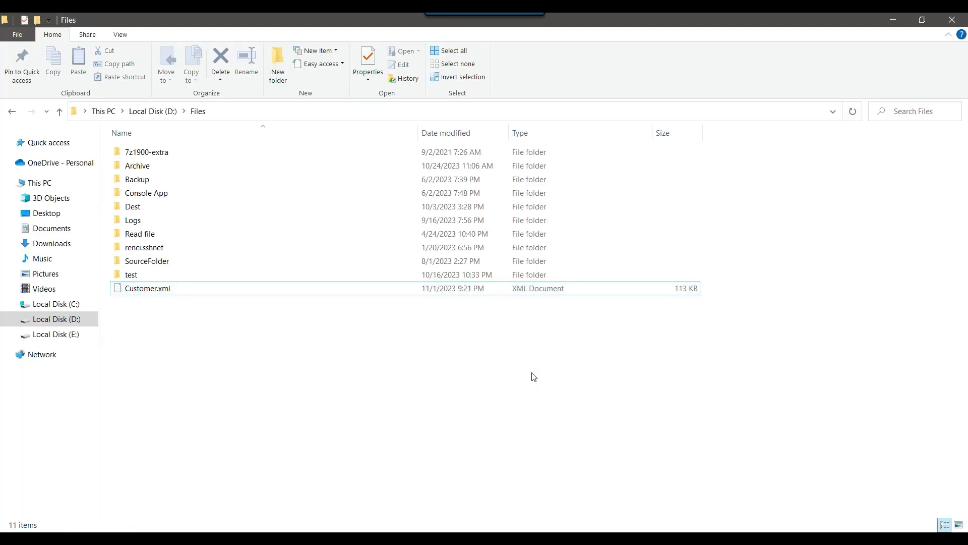
pyautogui.click(577, 538)
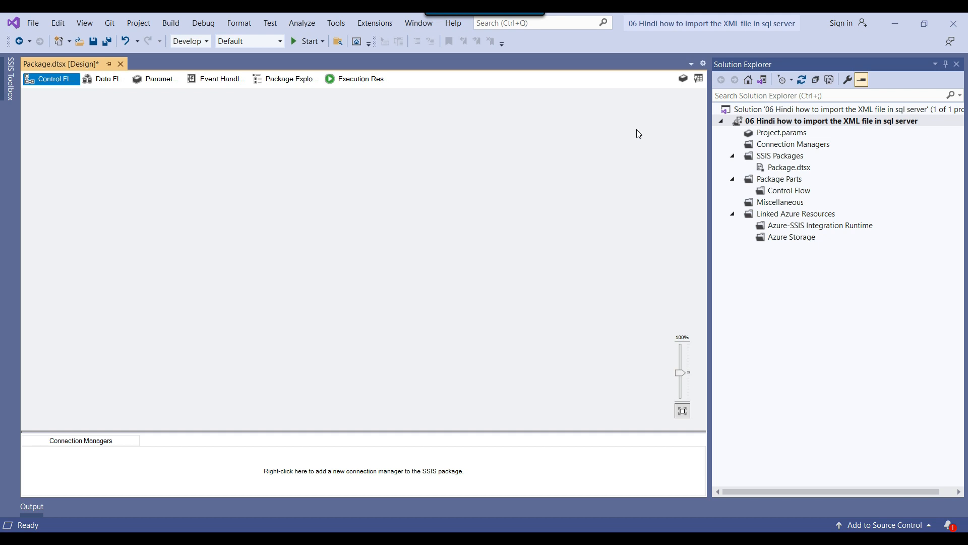
# Step: Add a Data Flow Task to the package's control flow
pyautogui.click(698, 78)
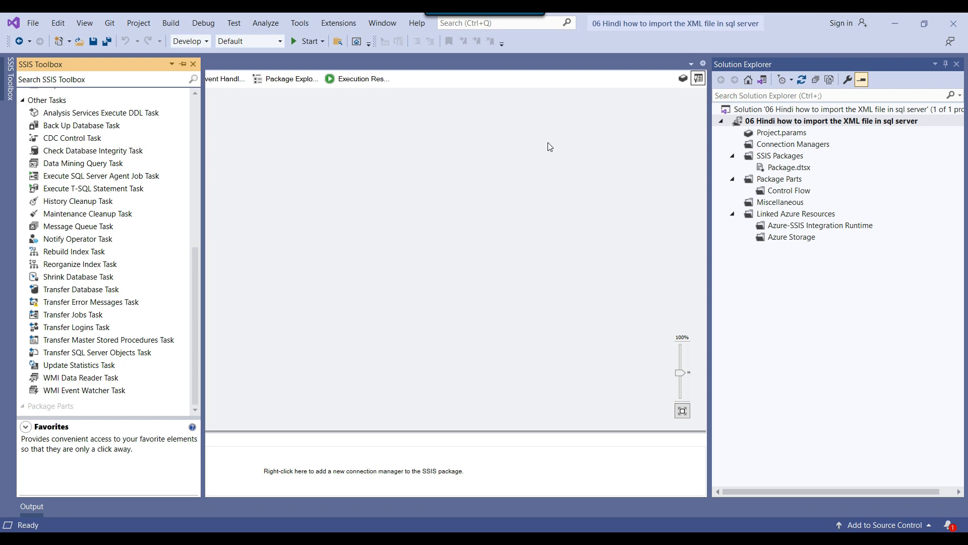
pyautogui.scroll(8, 139, 185)
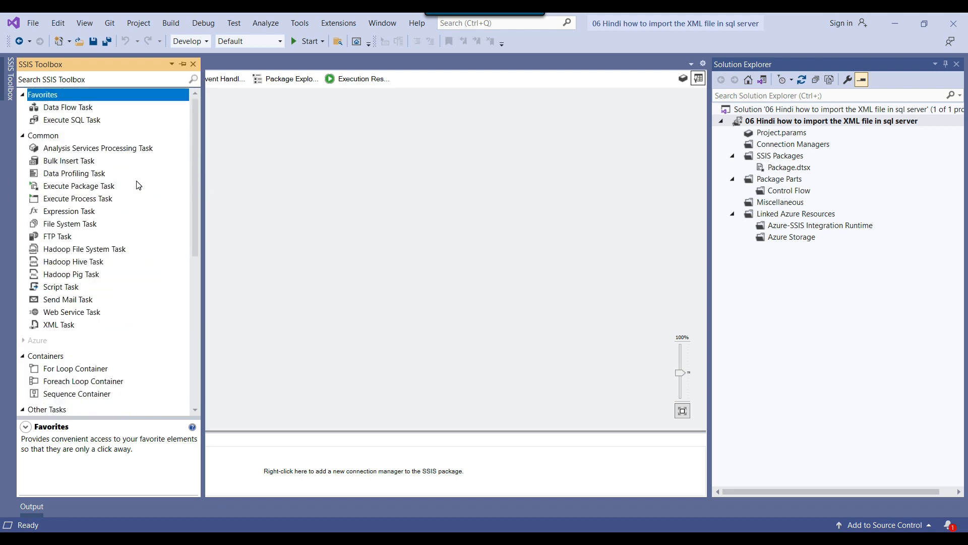
pyautogui.moveTo(73, 109); pyautogui.dragTo(265, 133)
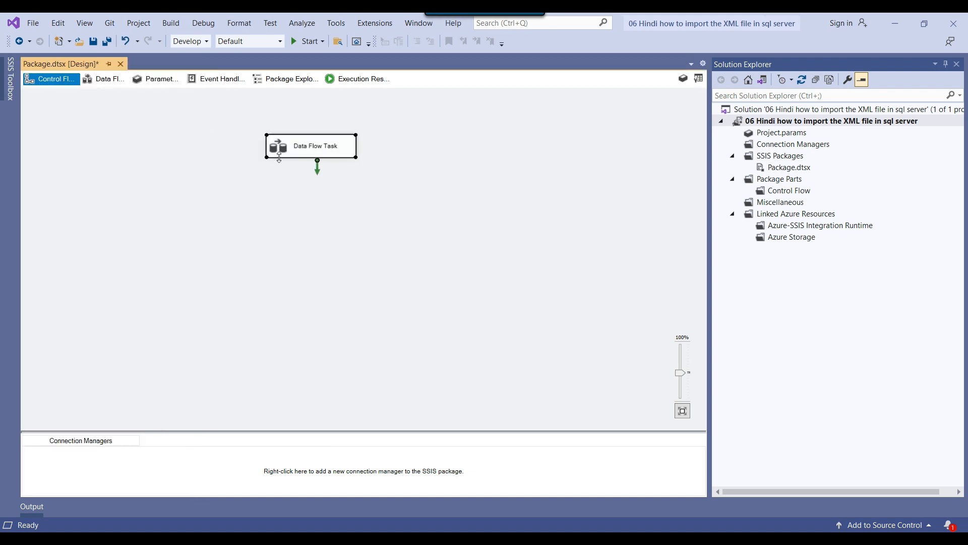
# Step: Open the Data Flow Task and place an XML Source component in it
pyautogui.doubleClick(280, 148)
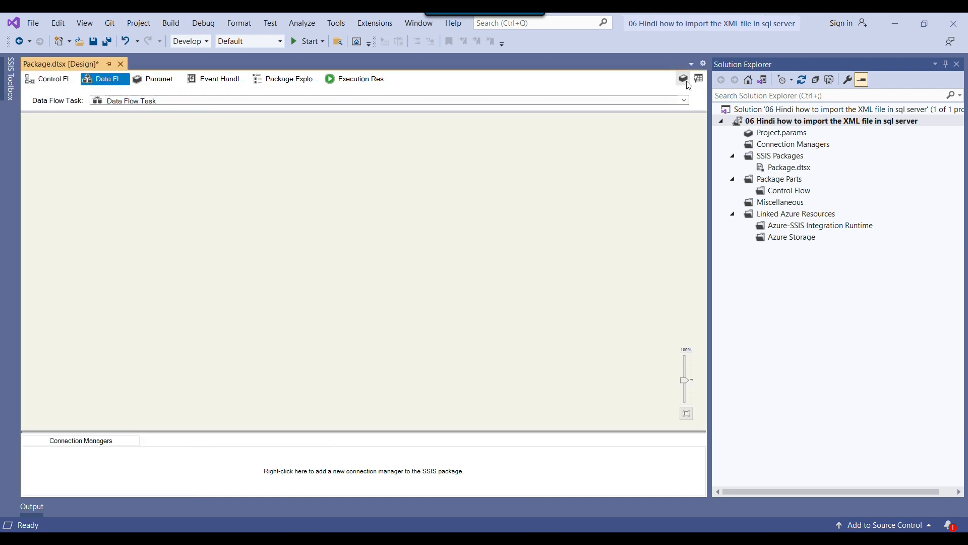
pyautogui.click(703, 79)
pyautogui.scroll(-4, 54, 173)
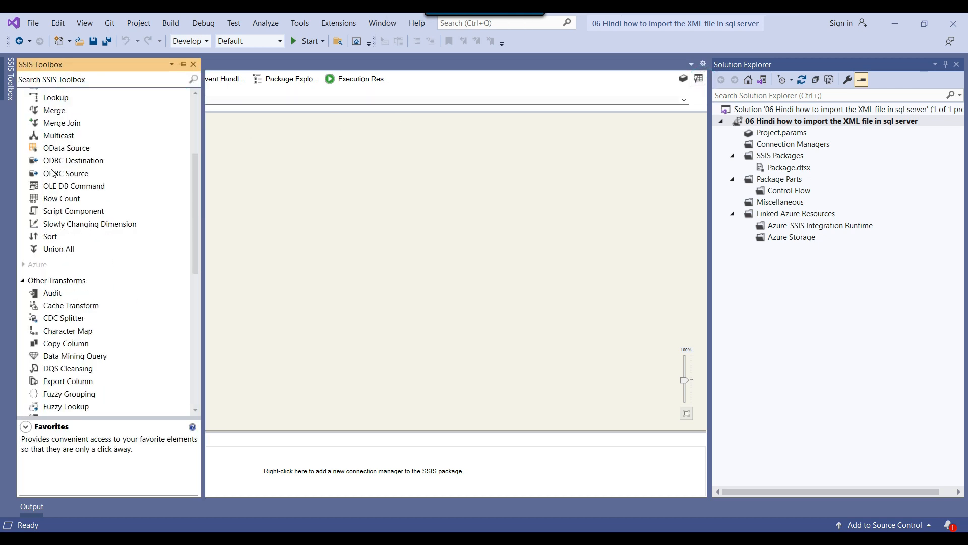
pyautogui.scroll(-6, 54, 173)
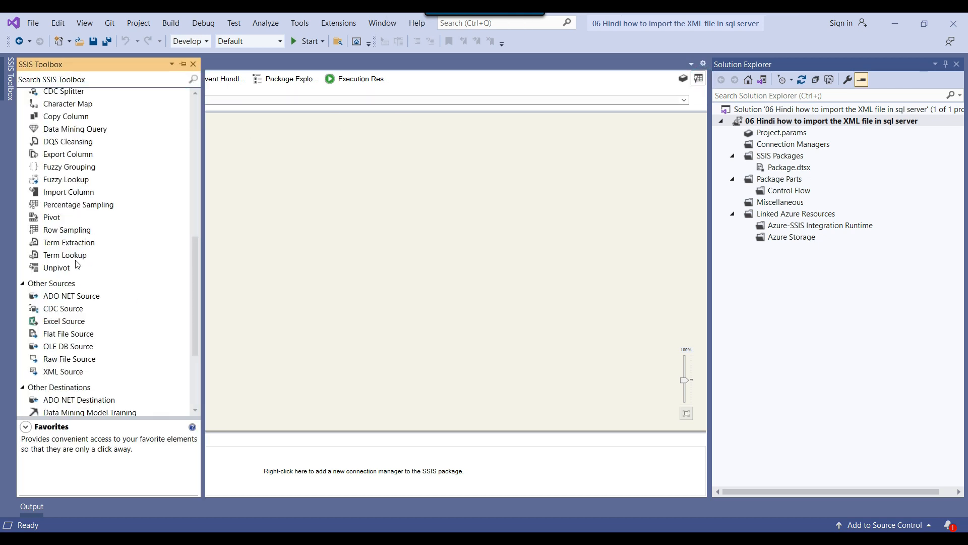
pyautogui.click(61, 373)
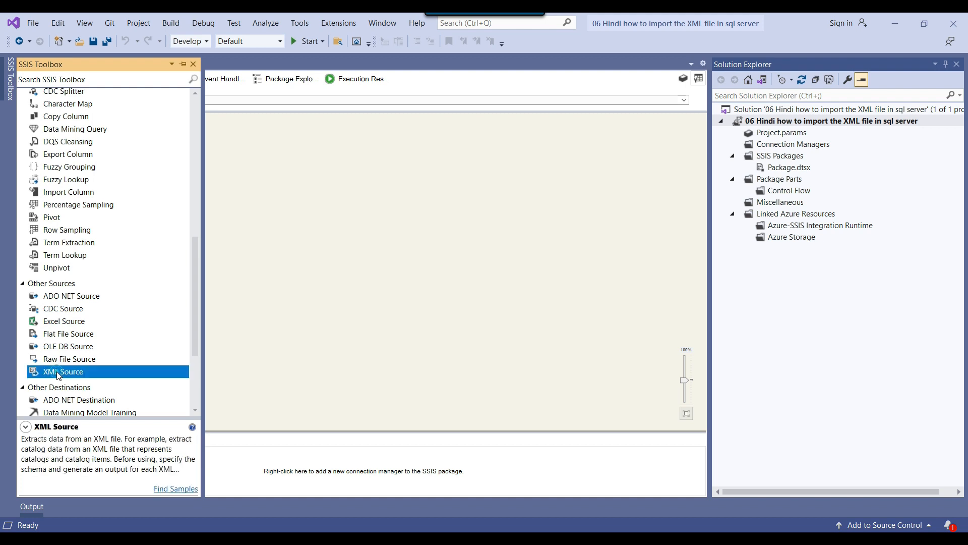
pyautogui.moveTo(60, 374); pyautogui.dragTo(332, 131)
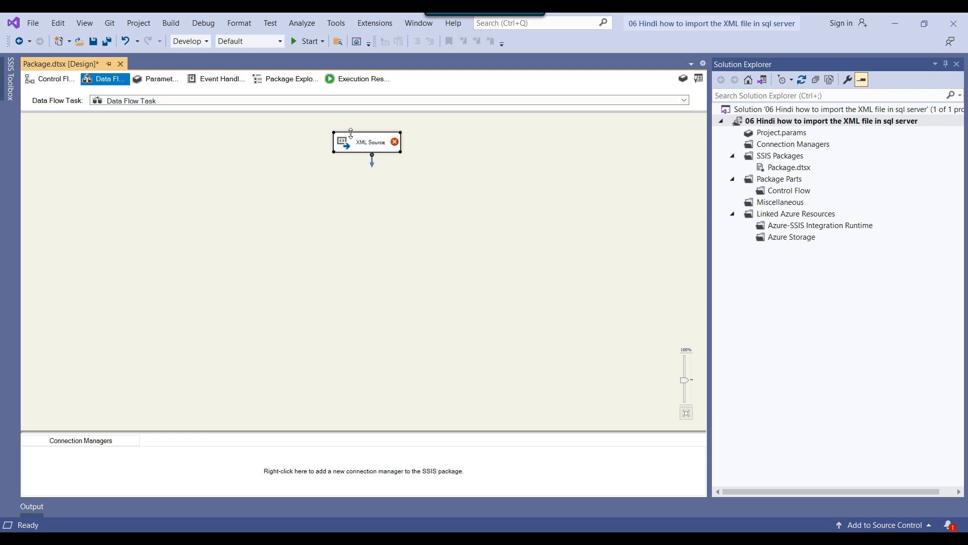
# Step: Edit the XML Source and set its XML location to D:\Files\Customer.xml
pyautogui.rightClick(375, 149)
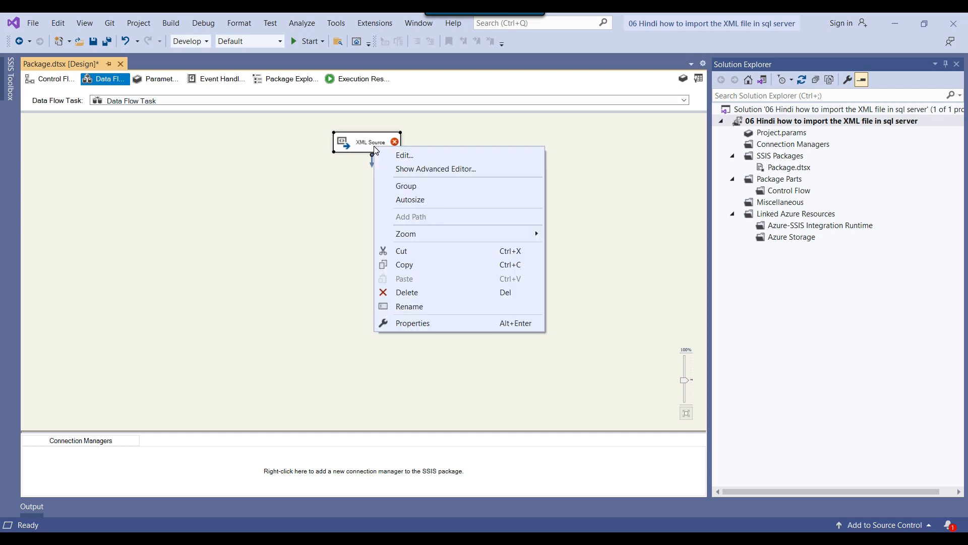
pyautogui.click(415, 157)
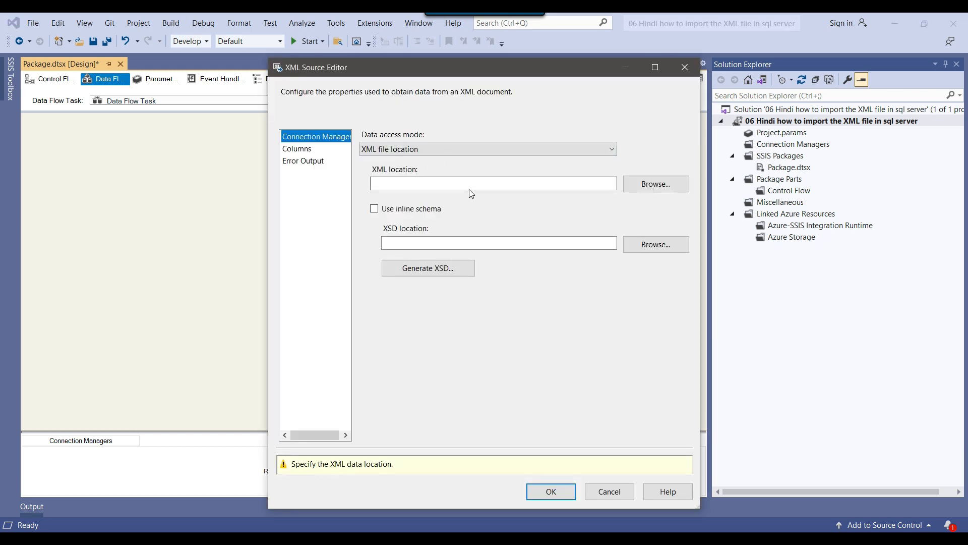
pyautogui.click(442, 184)
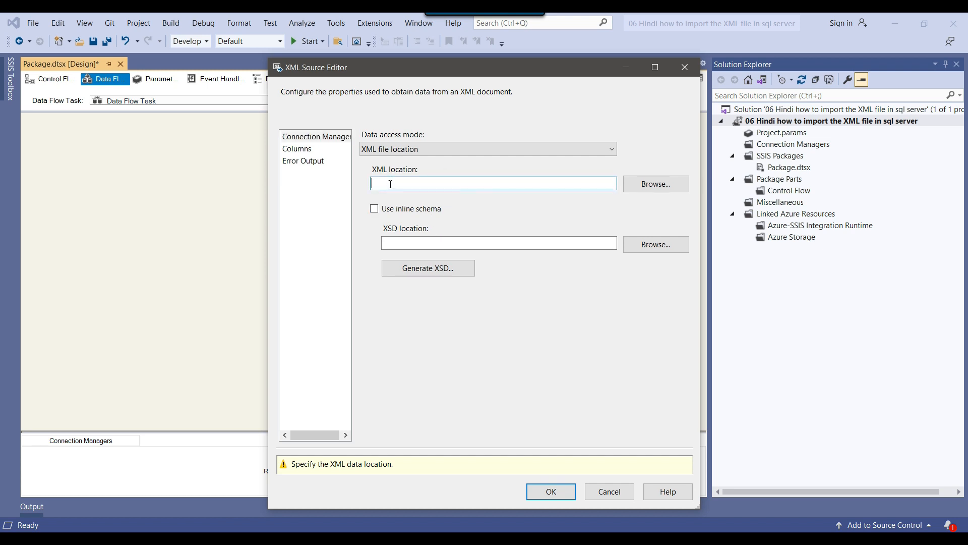
pyautogui.click(401, 241)
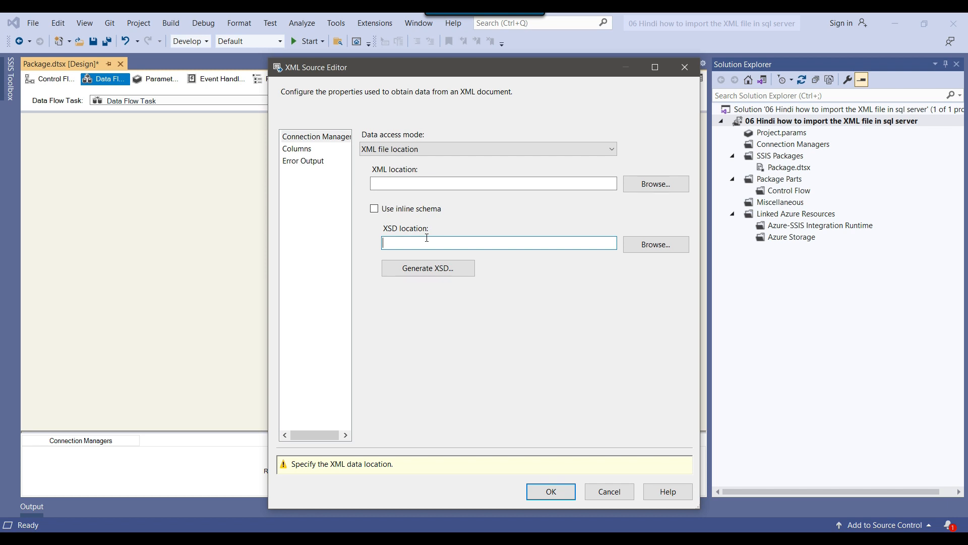
pyautogui.click(650, 185)
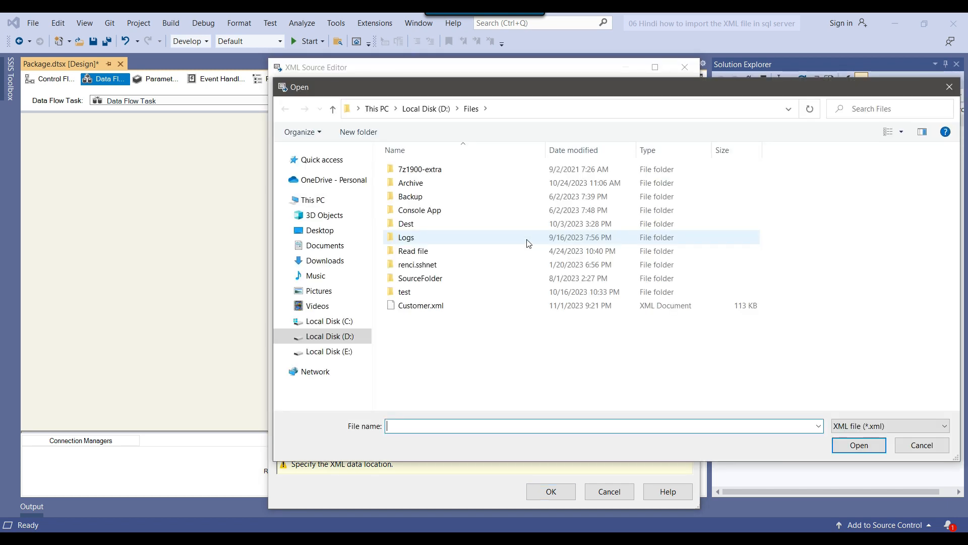
pyautogui.click(412, 306)
pyautogui.click(859, 444)
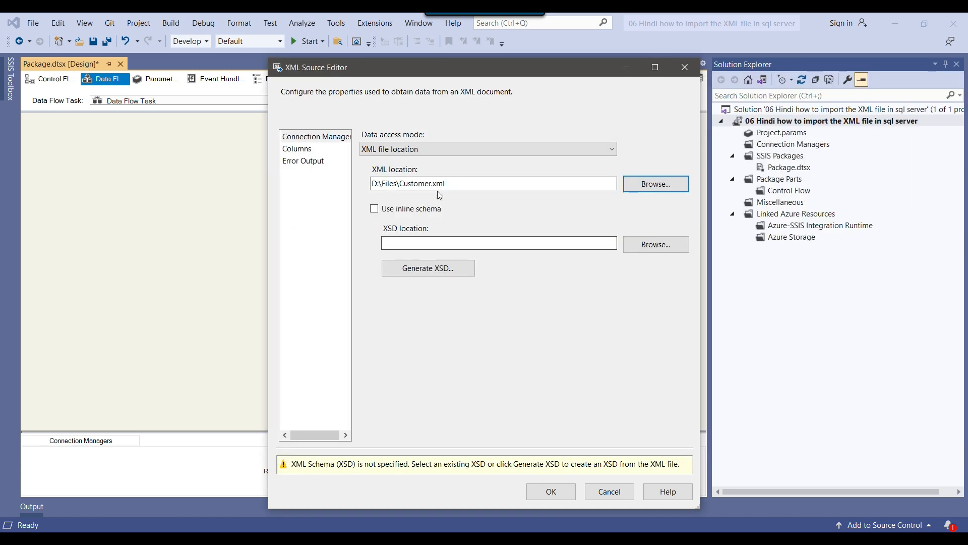
# Step: Generate the XSD schema and save it as D:\Files\Customer.xsd
pyautogui.click(488, 242)
pyautogui.click(452, 270)
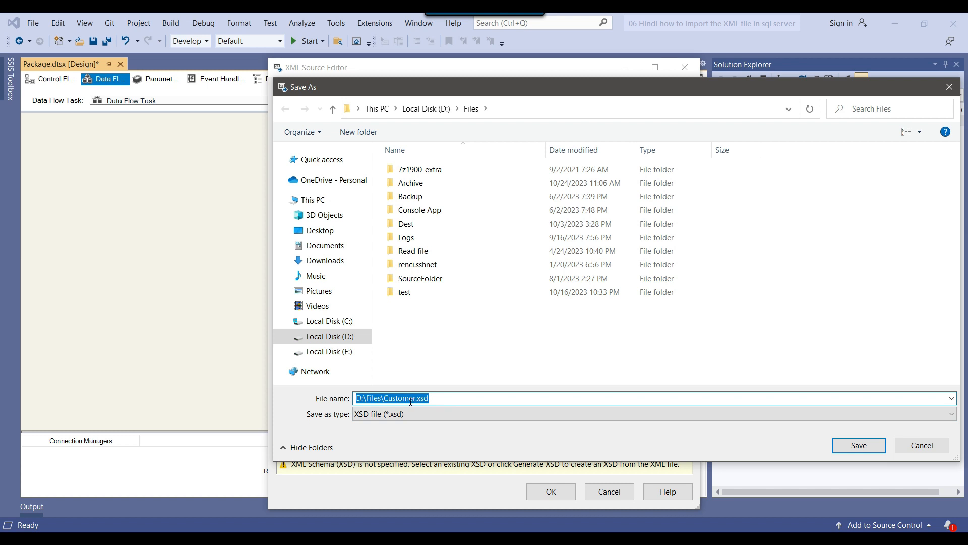
pyautogui.click(860, 445)
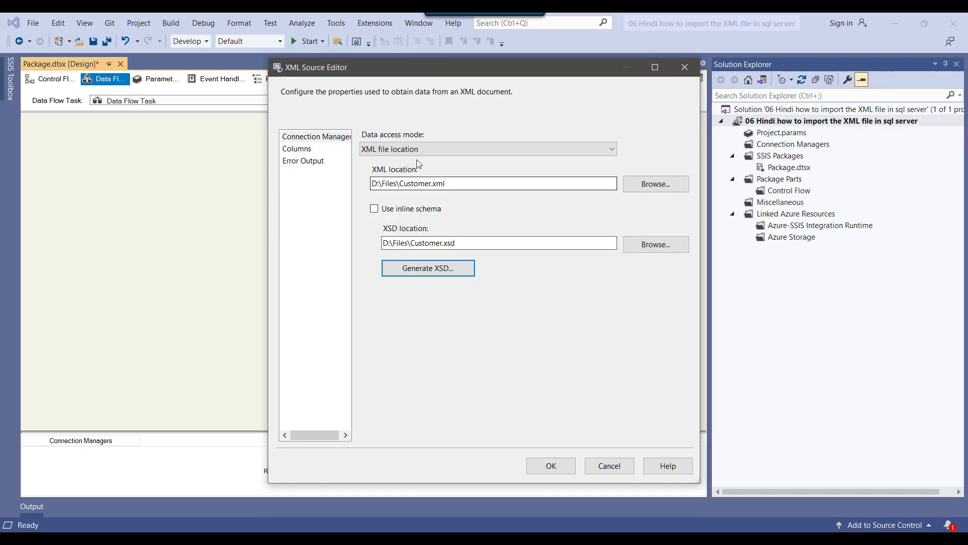
# Step: Open the Columns page, accepting the length warnings, and inspect the id, first_name, last_name and Phone output columns
pyautogui.click(297, 149)
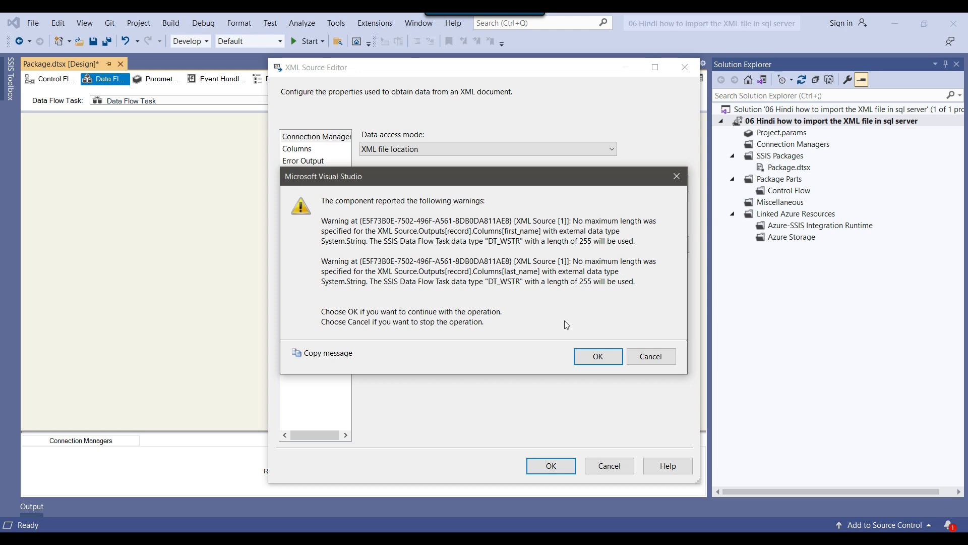
pyautogui.click(585, 355)
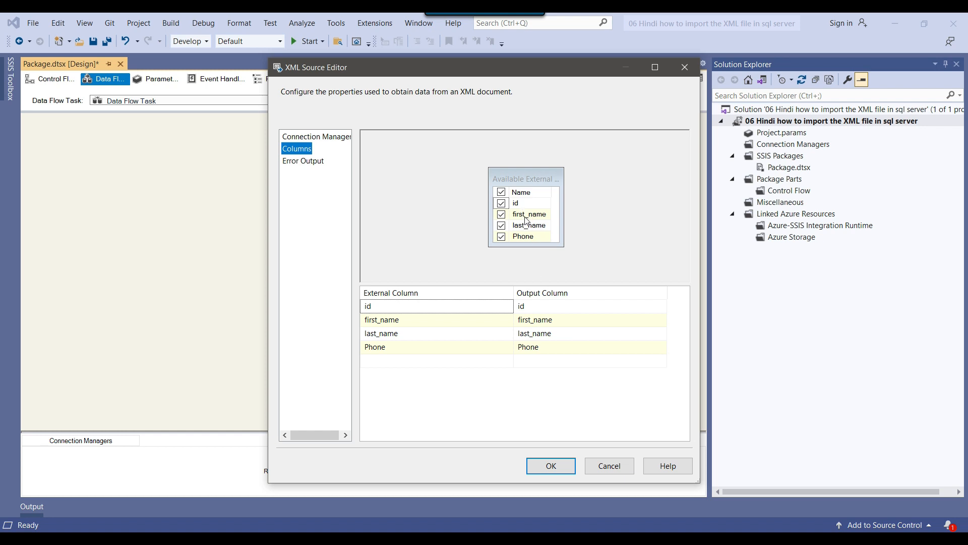
pyautogui.click(551, 309)
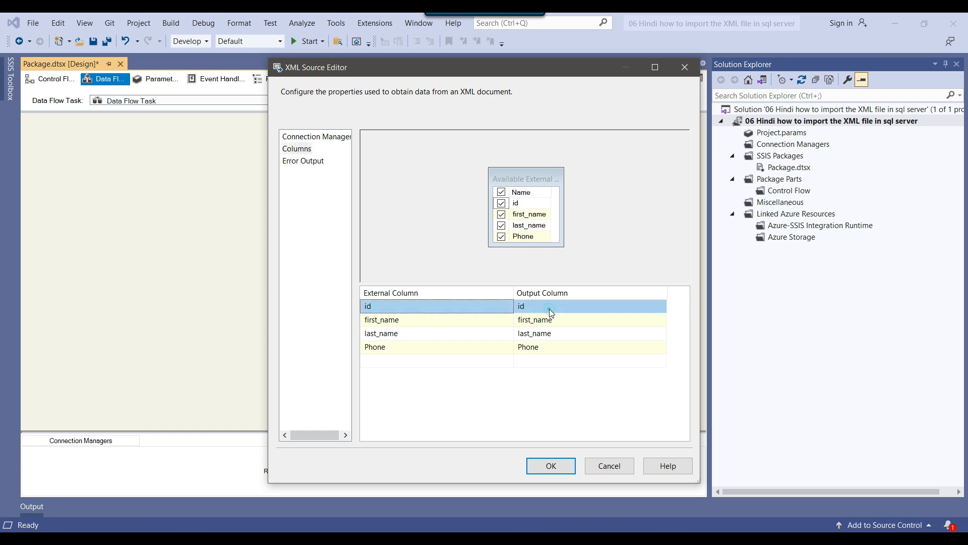
pyautogui.click(554, 307)
pyautogui.click(558, 320)
pyautogui.click(554, 332)
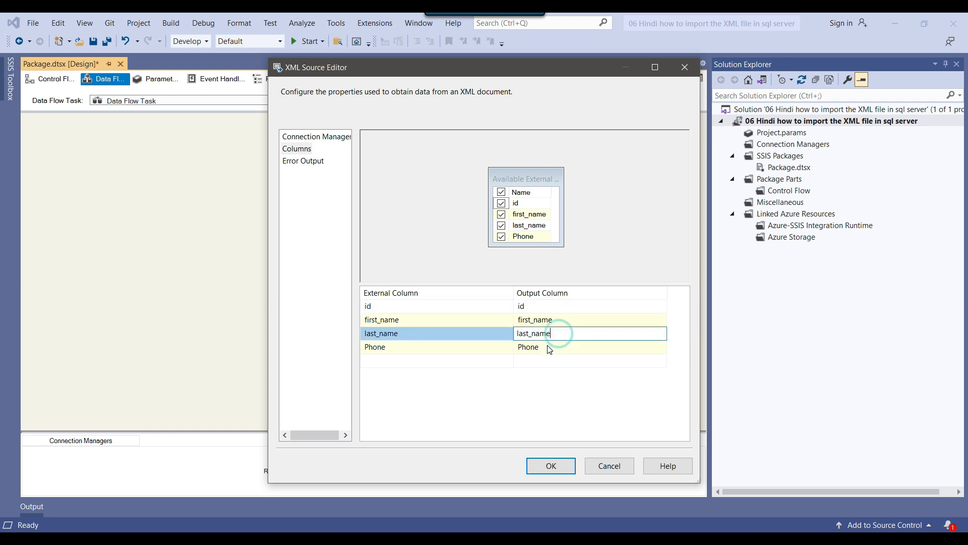
pyautogui.click(547, 346)
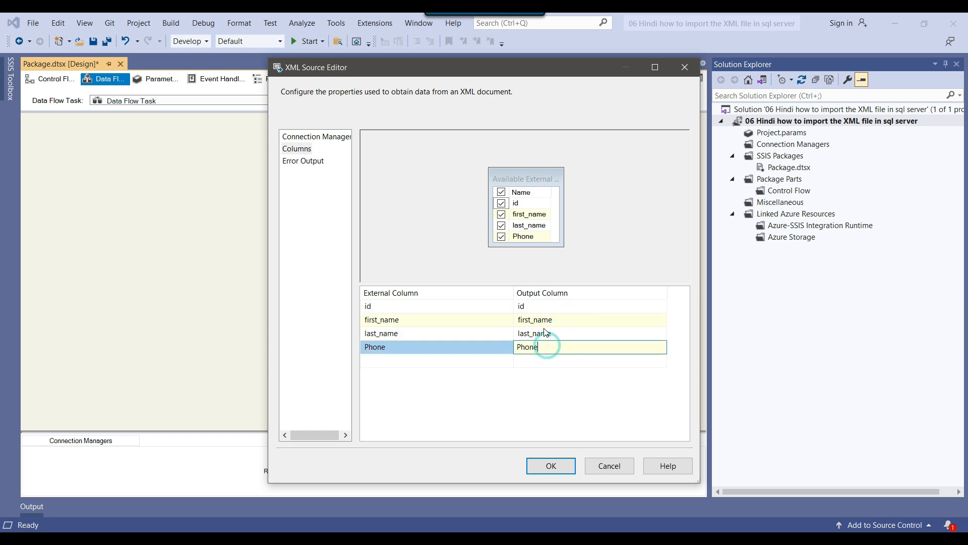
# Step: Toggle the Phone column off and back on, then confirm the XML Source settings
pyautogui.click(502, 236)
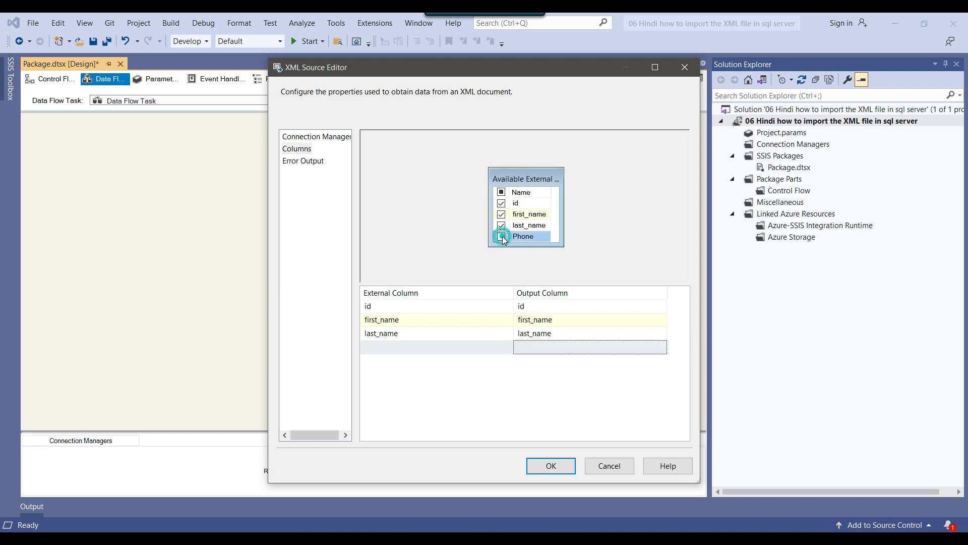
pyautogui.click(501, 237)
pyautogui.click(551, 465)
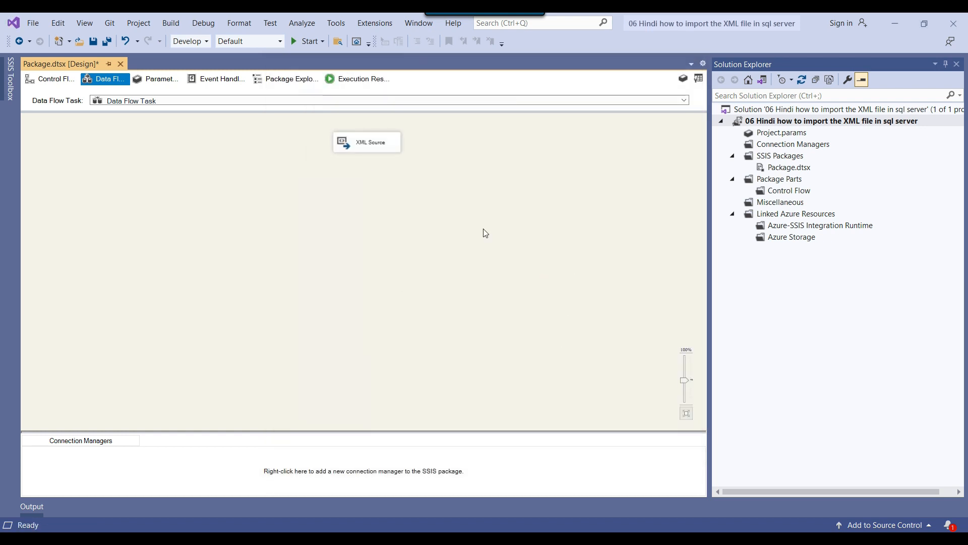
# Step: Add an OLE DB Destination from the SSIS Toolbox to the data flow below the XML Source
pyautogui.moveTo(303, 136); pyautogui.dragTo(465, 185)
pyautogui.click(465, 182)
pyautogui.click(699, 78)
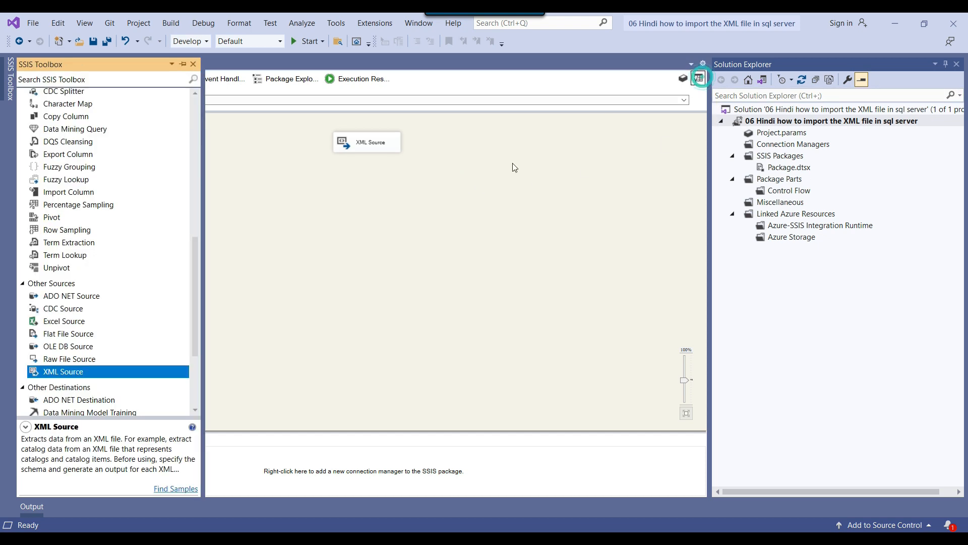
pyautogui.scroll(4, 121, 225)
pyautogui.scroll(6, 121, 226)
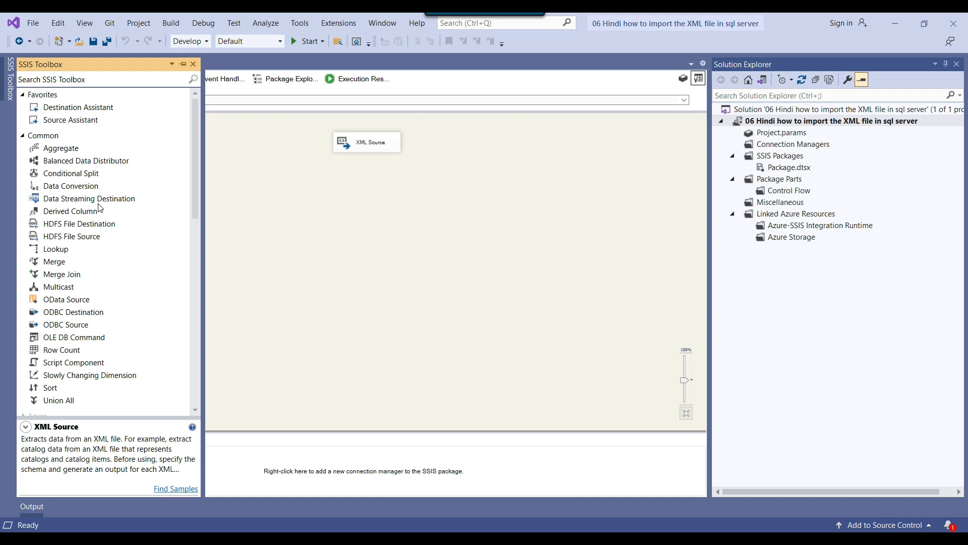
pyautogui.scroll(-13, 99, 207)
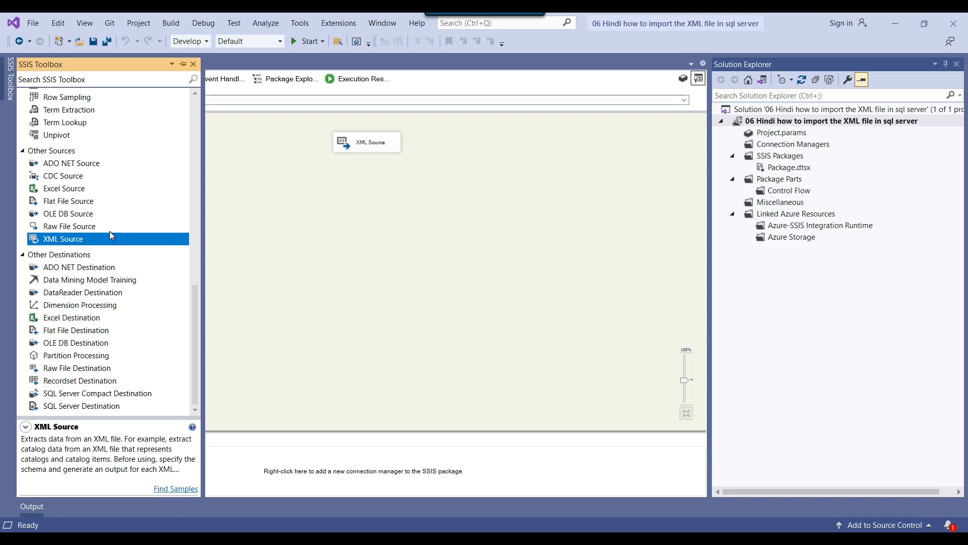
pyautogui.moveTo(48, 343); pyautogui.dragTo(313, 236)
pyautogui.moveTo(10, 78)
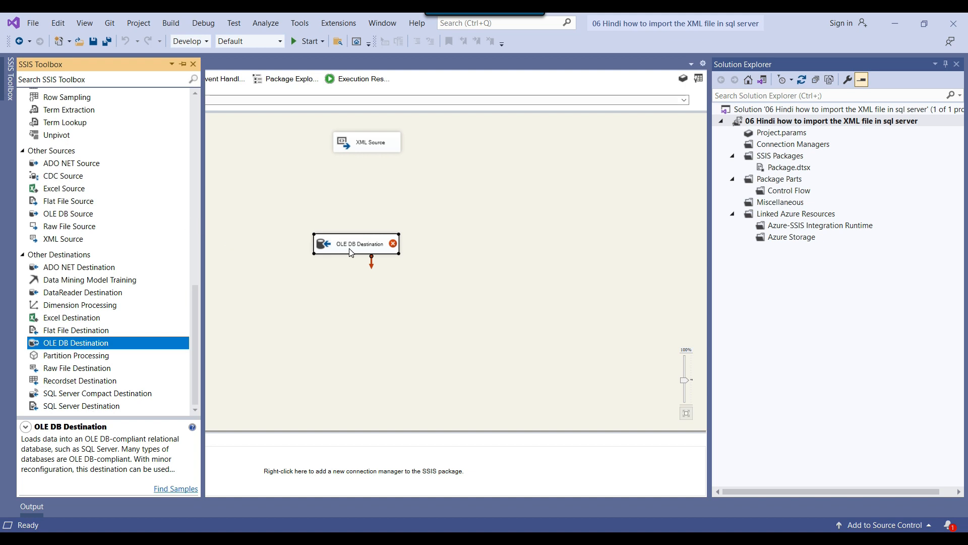
# Step: Connect the XML Source's output path to the OLE DB Destination
pyautogui.click(381, 149)
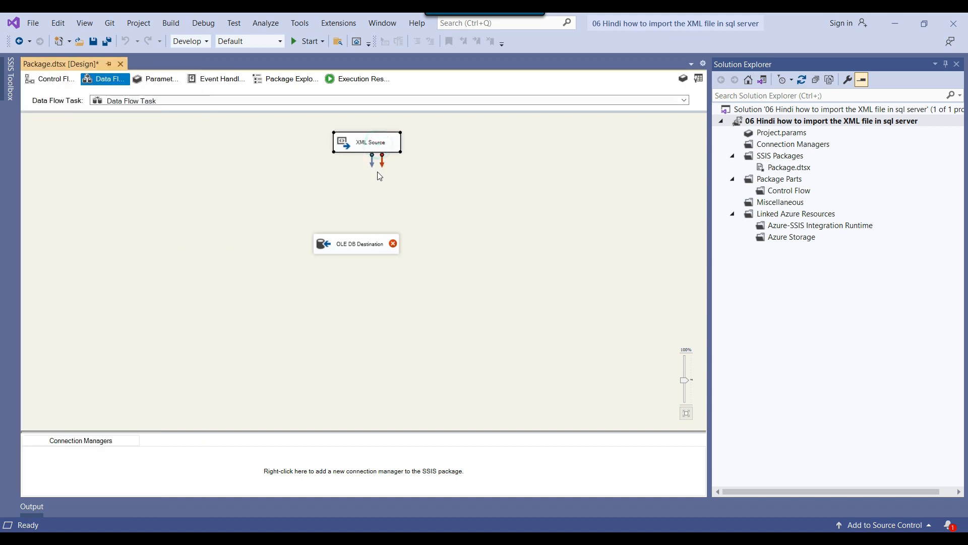
pyautogui.moveTo(373, 167); pyautogui.dragTo(352, 246)
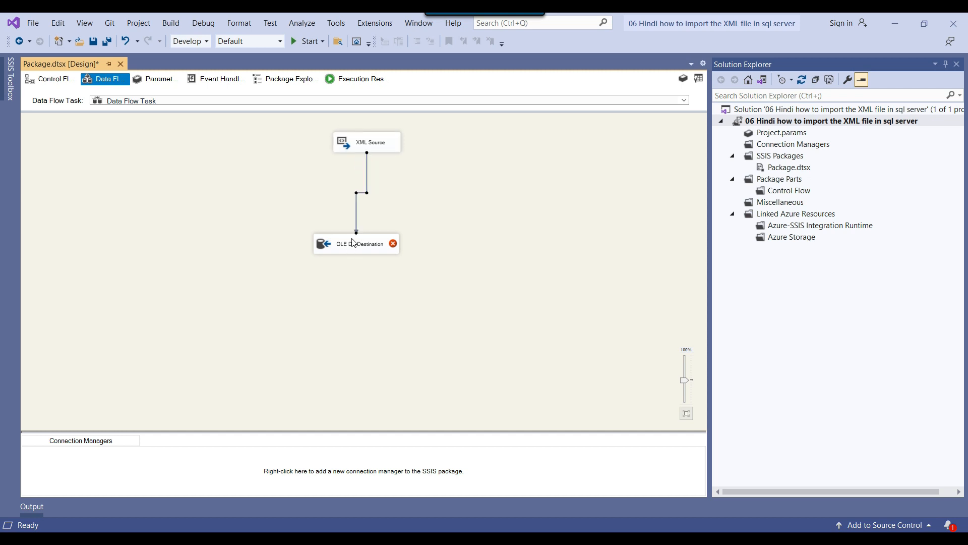
pyautogui.click(371, 150)
# Step: Open the OLE DB Destination editor and its connection manager configuration
pyautogui.rightClick(369, 251)
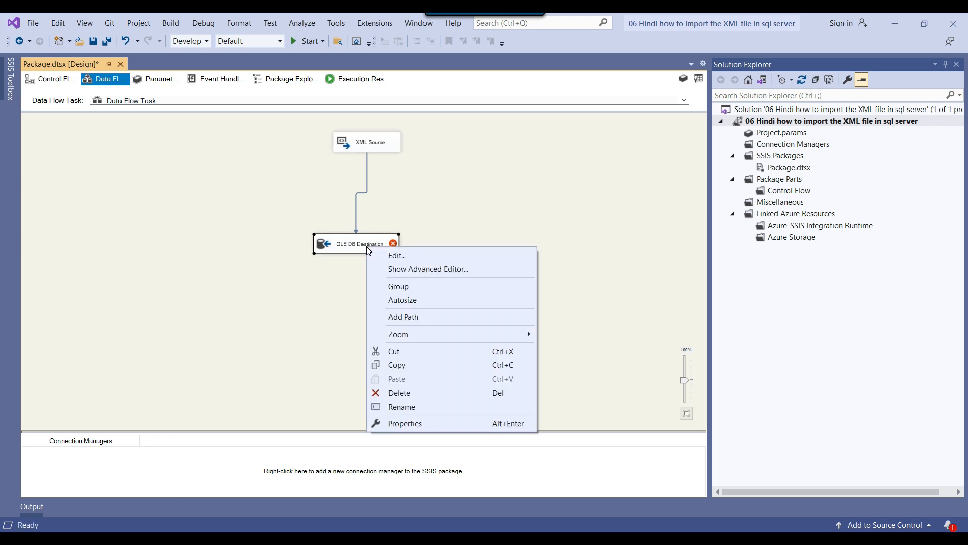
pyautogui.click(400, 256)
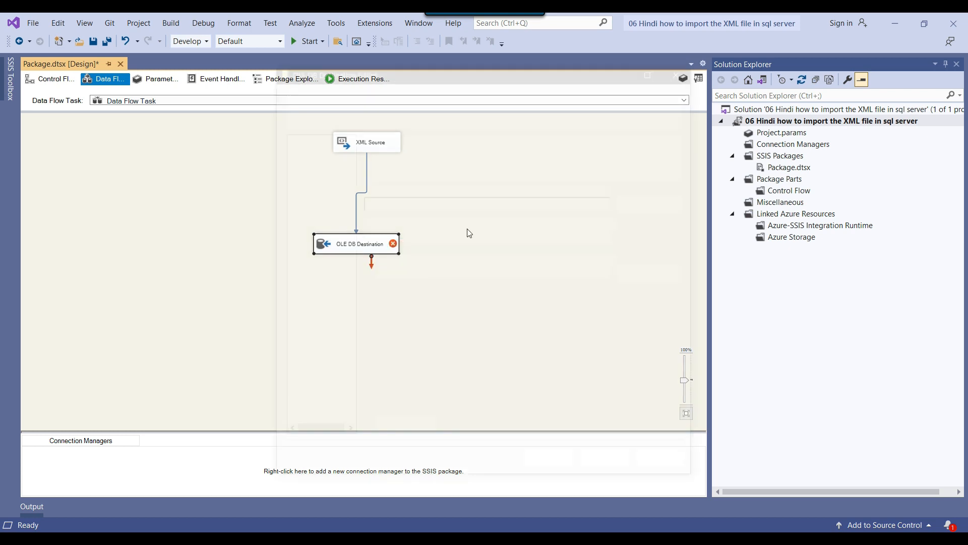
pyautogui.click(657, 204)
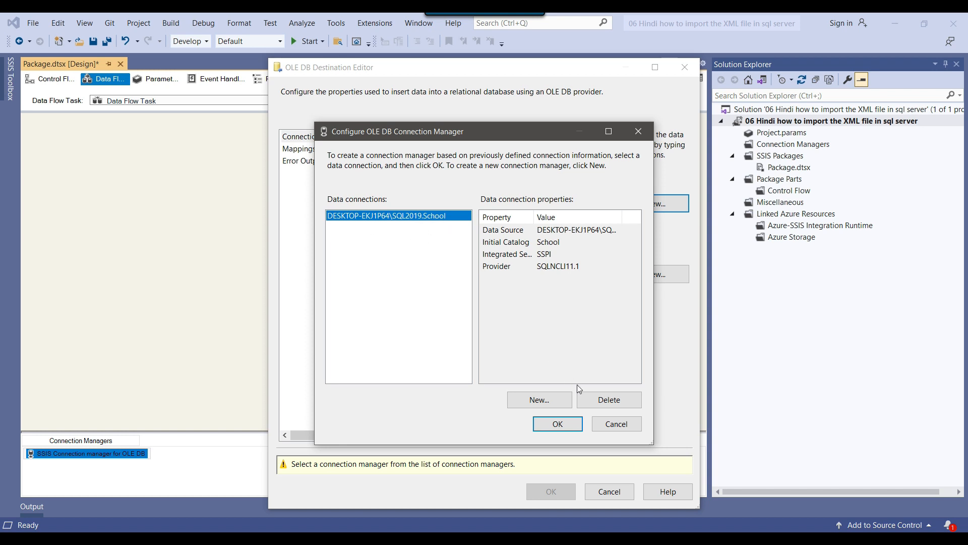
pyautogui.click(543, 401)
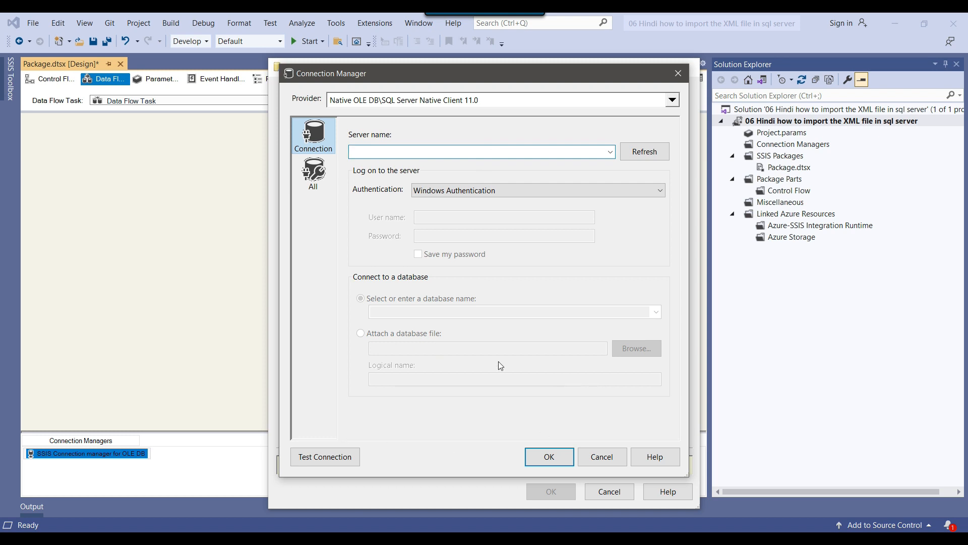
pyautogui.click(392, 311)
pyautogui.click(614, 459)
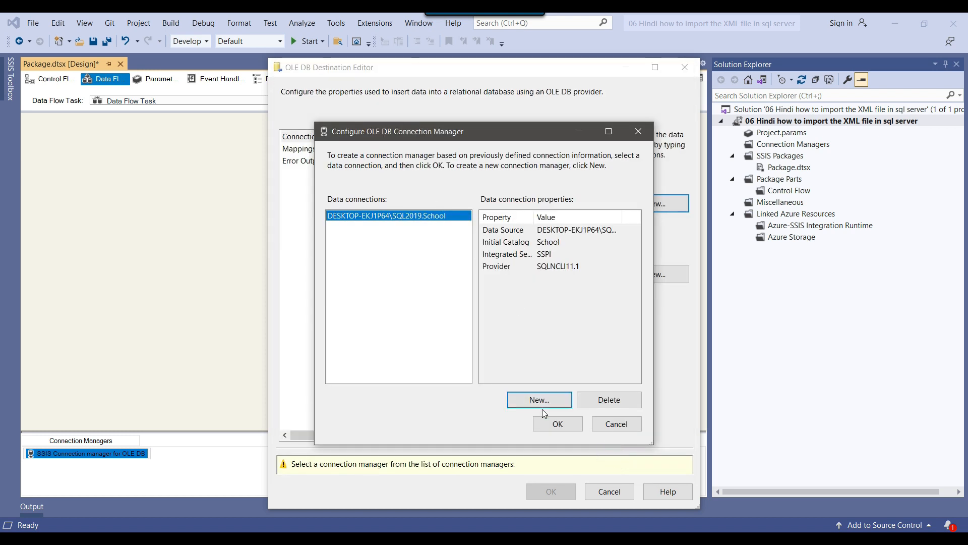
# Step: Use the existing School database connection and set the data access mode to Table or view - fast load
pyautogui.click(556, 423)
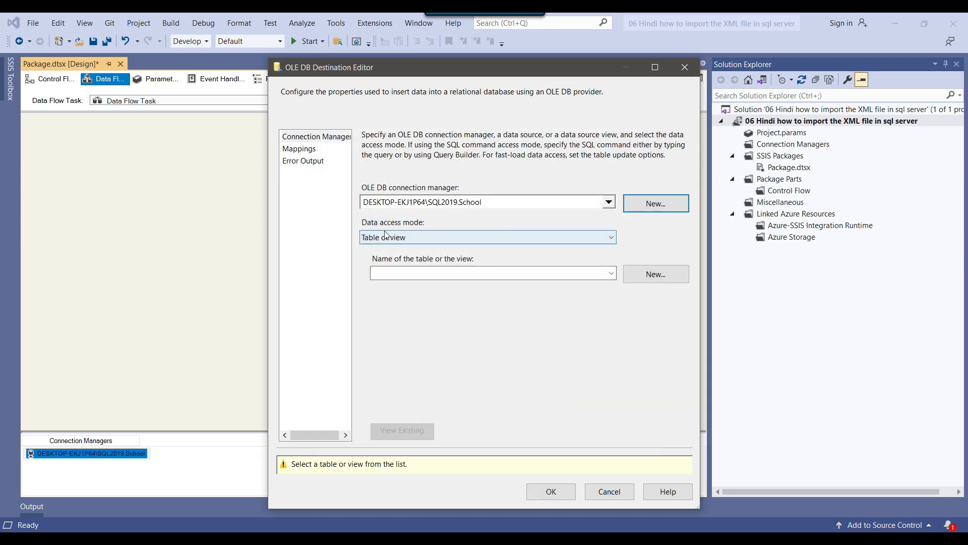
pyautogui.click(497, 241)
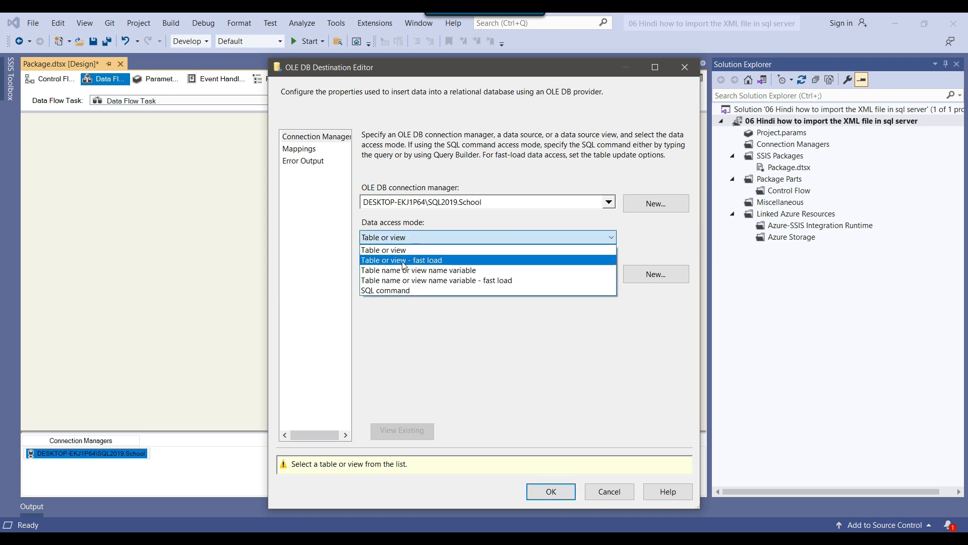
pyautogui.click(437, 261)
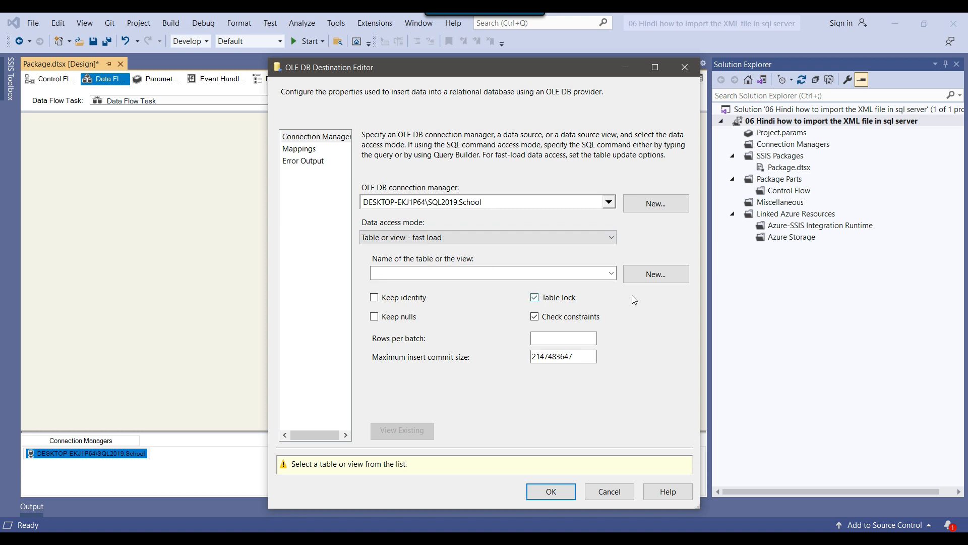
# Step: Create a new destination table named Customer from the generated CREATE TABLE statement with id, first_name, last_name and Phone
pyautogui.click(610, 273)
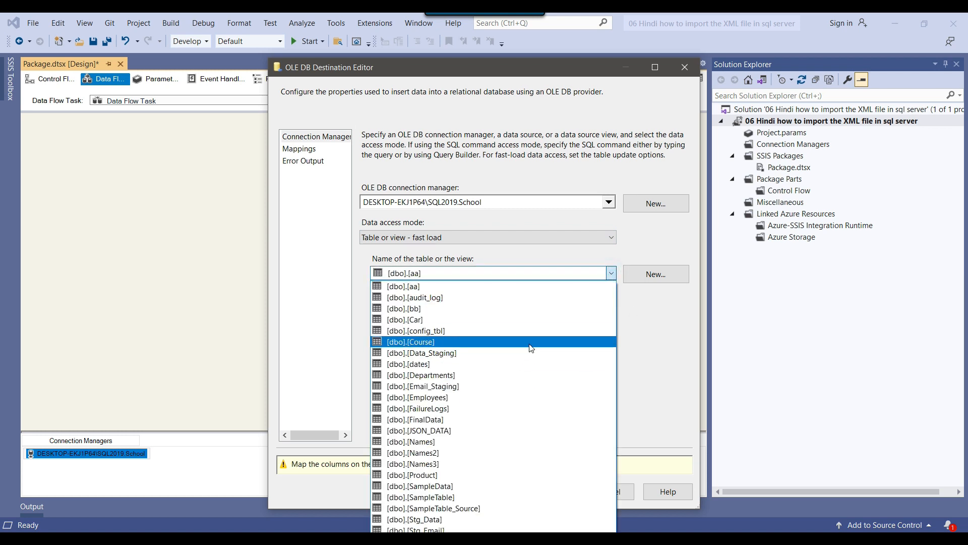
pyautogui.click(656, 327)
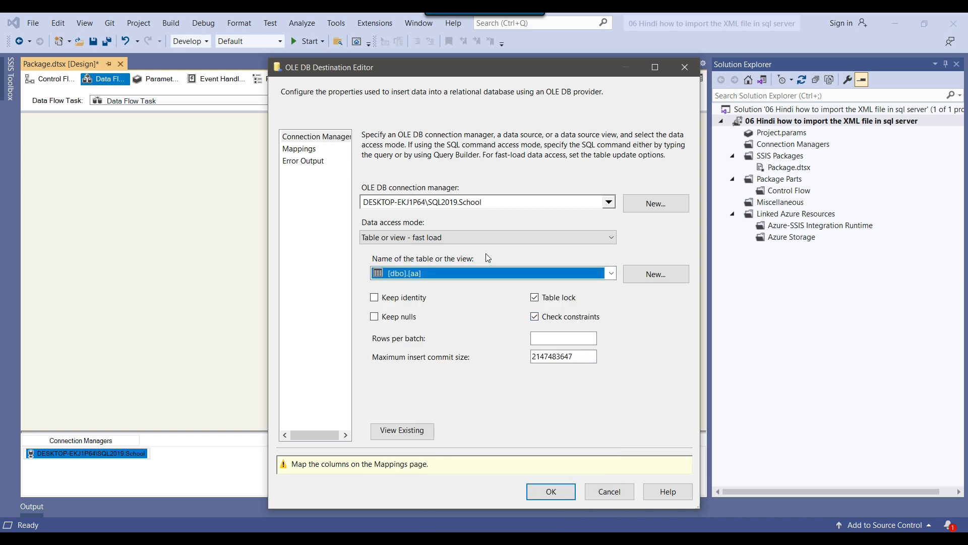
pyautogui.click(655, 273)
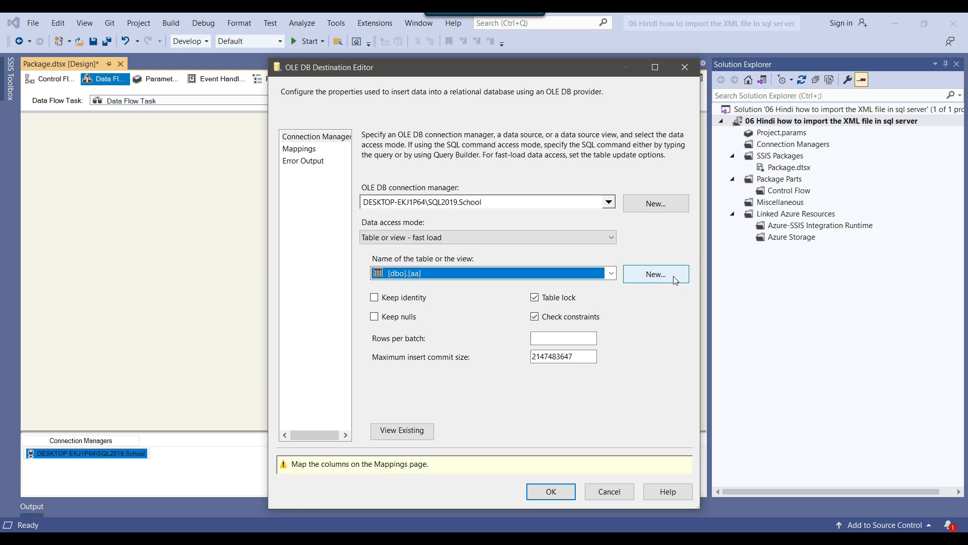
pyautogui.click(437, 271)
pyautogui.moveTo(418, 187); pyautogui.dragTo(481, 187)
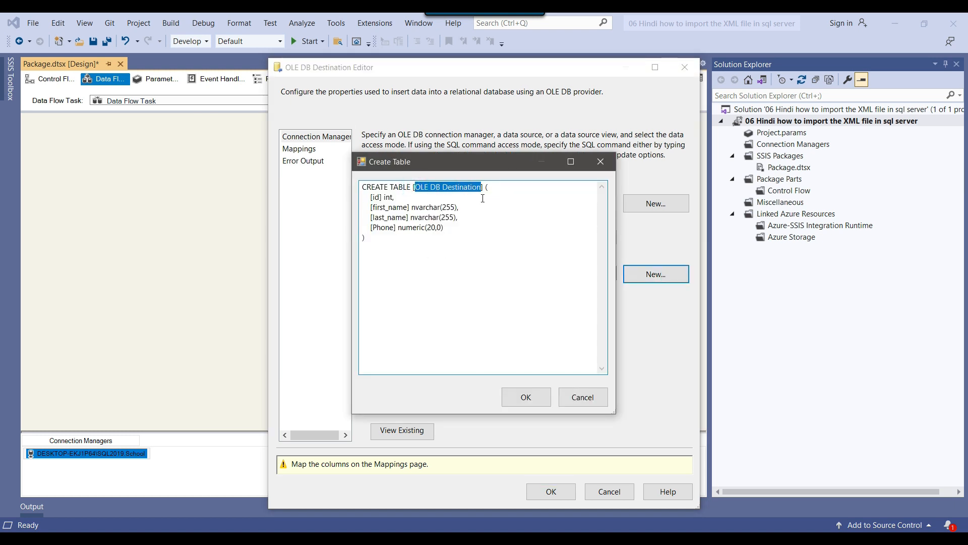
pyautogui.write('Customer')
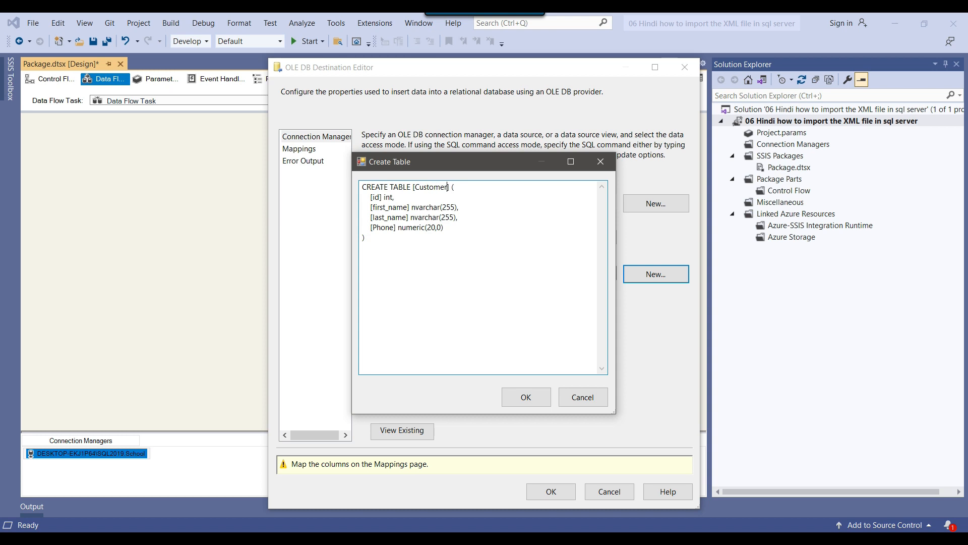
pyautogui.moveTo(371, 197); pyautogui.dragTo(456, 206)
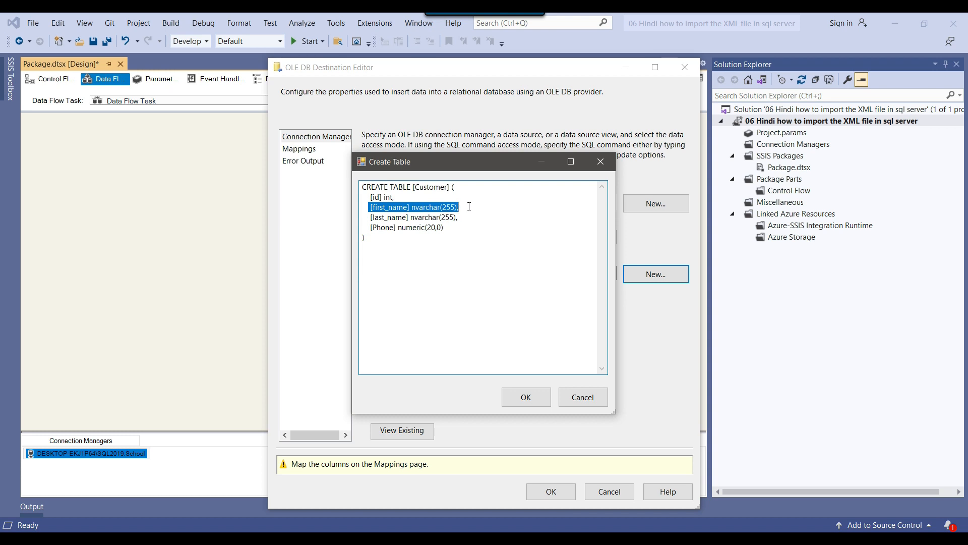
pyautogui.moveTo(469, 206); pyautogui.dragTo(471, 227)
pyautogui.click(472, 227)
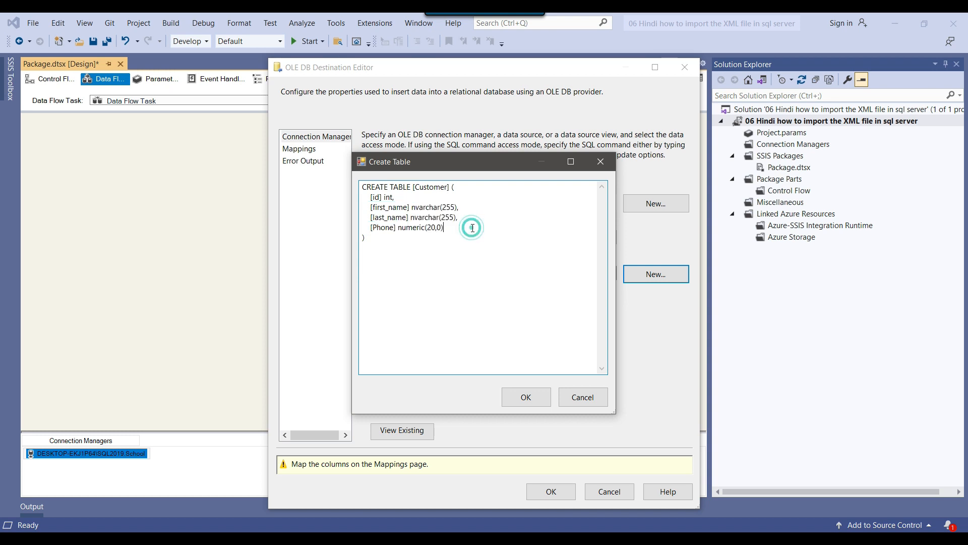
pyautogui.moveTo(399, 228); pyautogui.dragTo(446, 229)
pyautogui.click(453, 228)
pyautogui.click(536, 396)
# Step: Review the column mappings on the Mappings page and confirm the destination editor
pyautogui.click(311, 150)
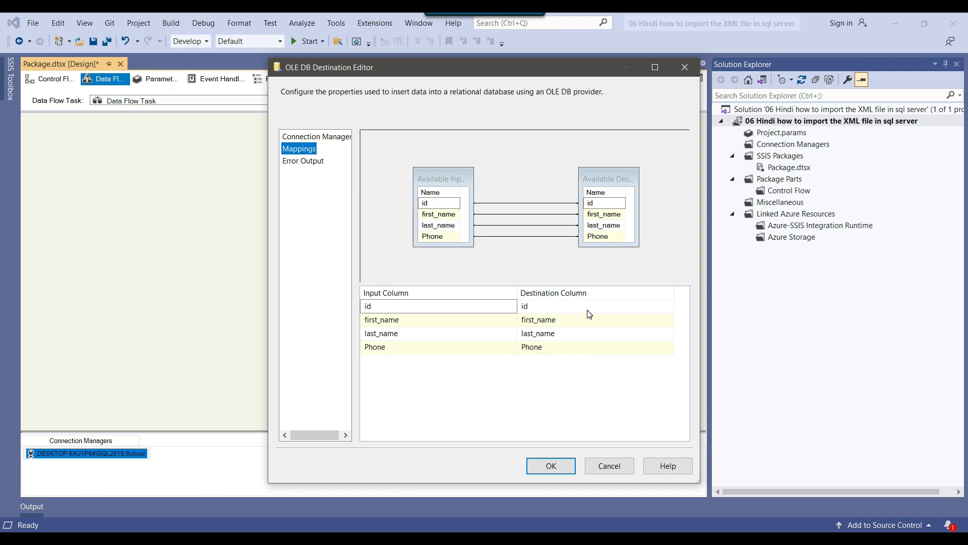
pyautogui.click(498, 350)
pyautogui.click(495, 347)
pyautogui.click(495, 347)
pyautogui.click(598, 349)
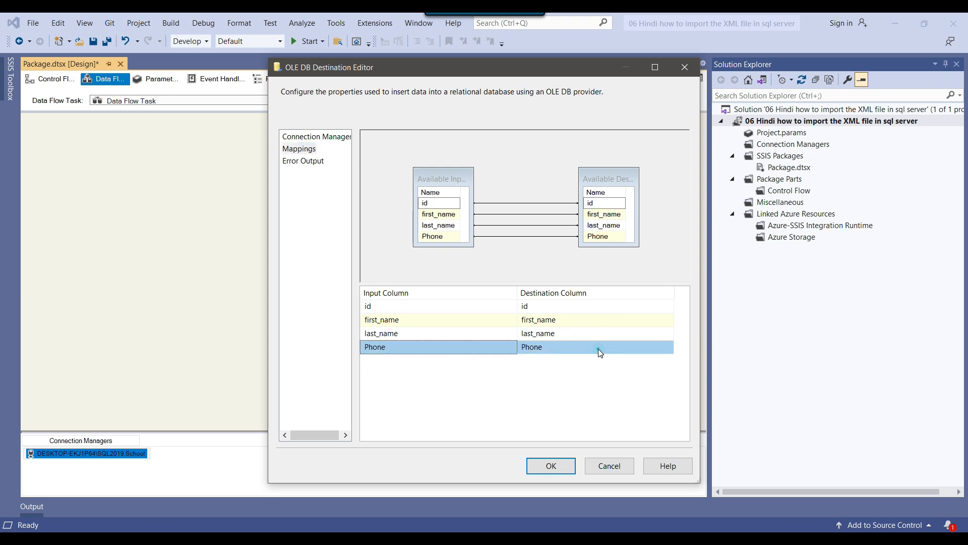
pyautogui.click(551, 465)
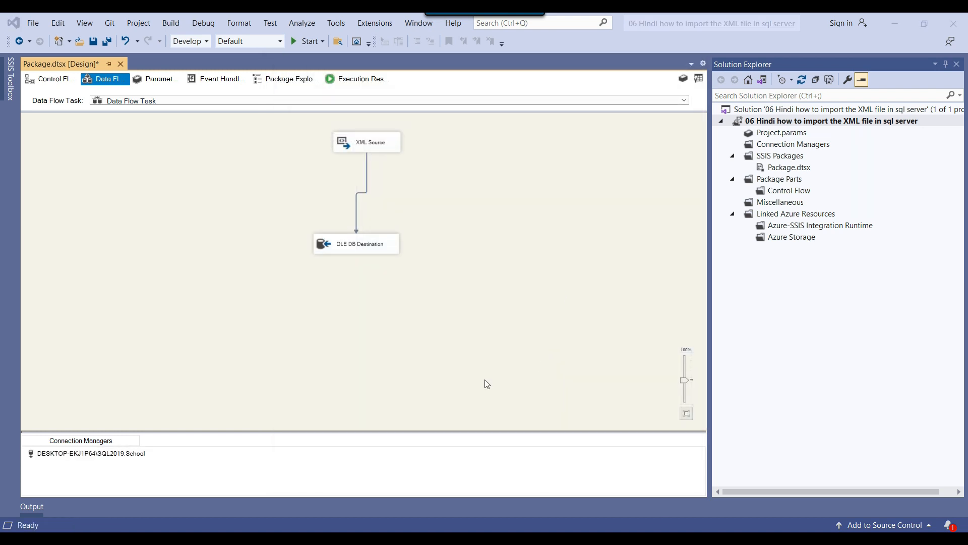
# Step: Switch to SQL Server Management Studio and run select * from customer in a new query
pyautogui.hotkey('alt', 'Tab')
pyautogui.click(171, 57)
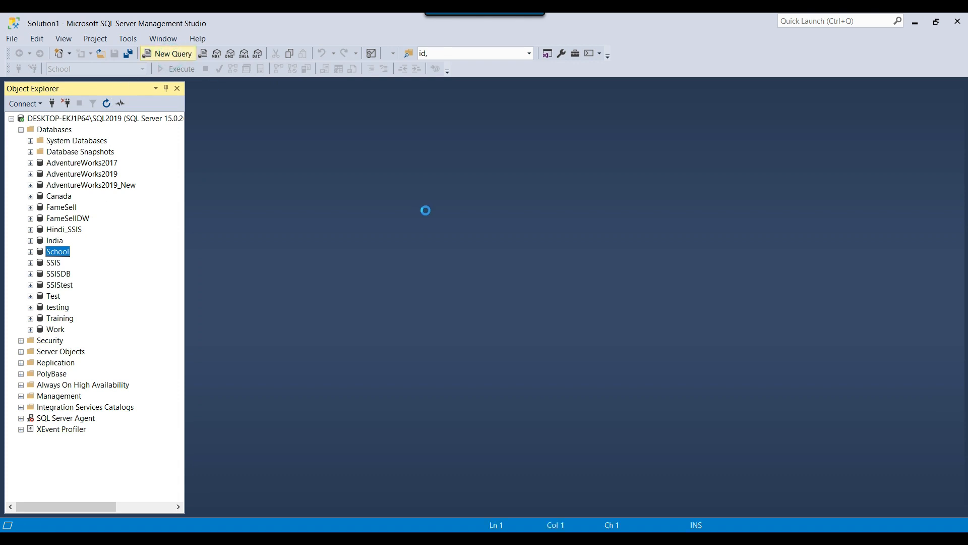
pyautogui.write('select * from')
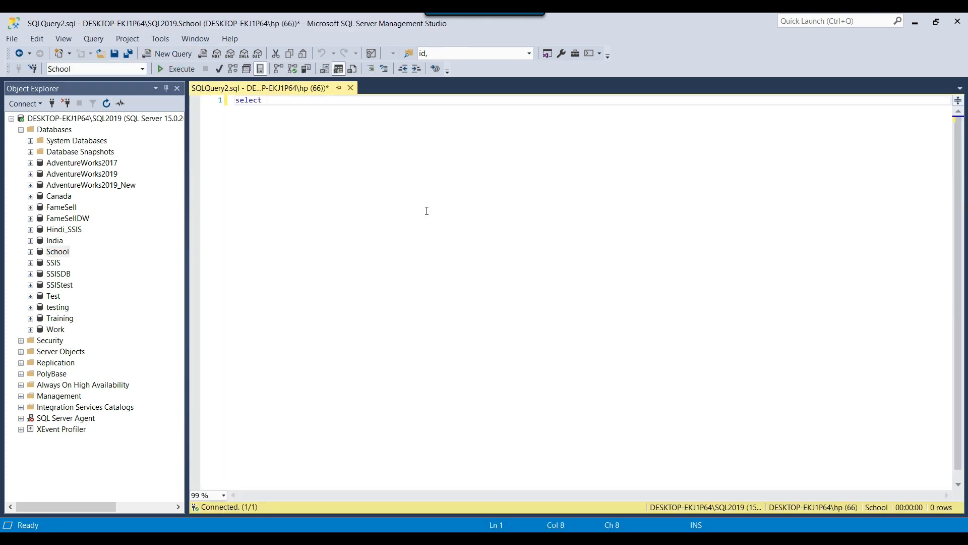
pyautogui.write('ustomer')
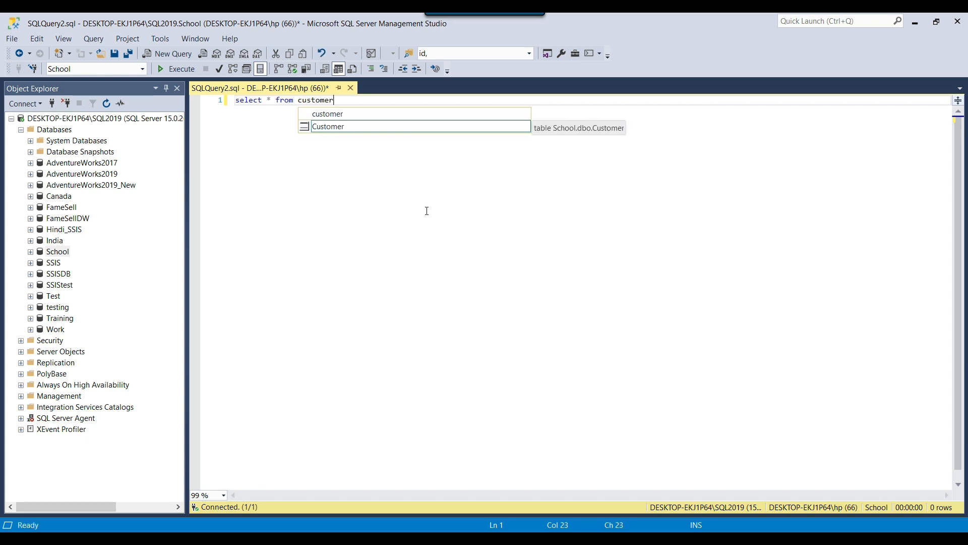
pyautogui.press('Escape')
pyautogui.press('F5')
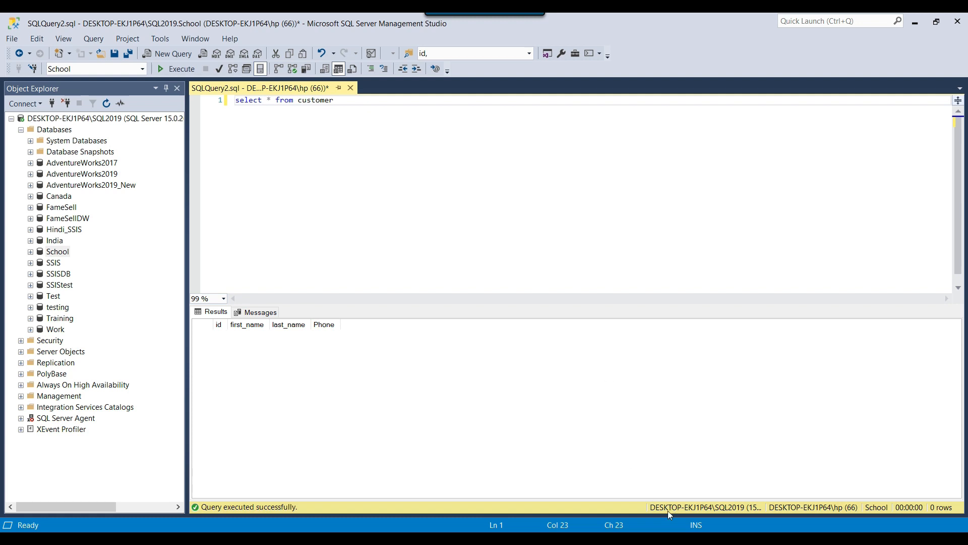
# Step: Return to Visual Studio and run the package
pyautogui.hotkey('alt', 'Tab')
pyautogui.click(304, 42)
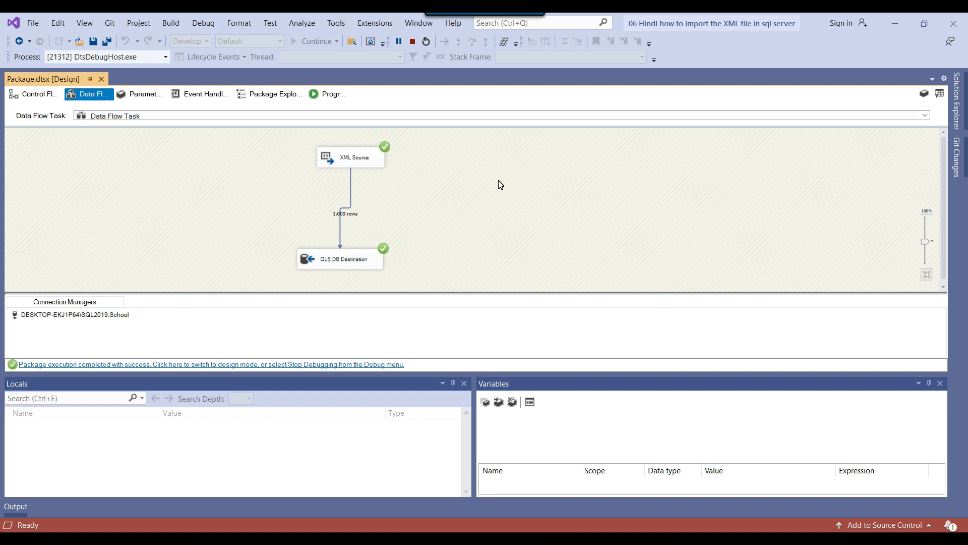
# Step: Rerun the customer query in Management Studio to check the imported rows
pyautogui.click(728, 537)
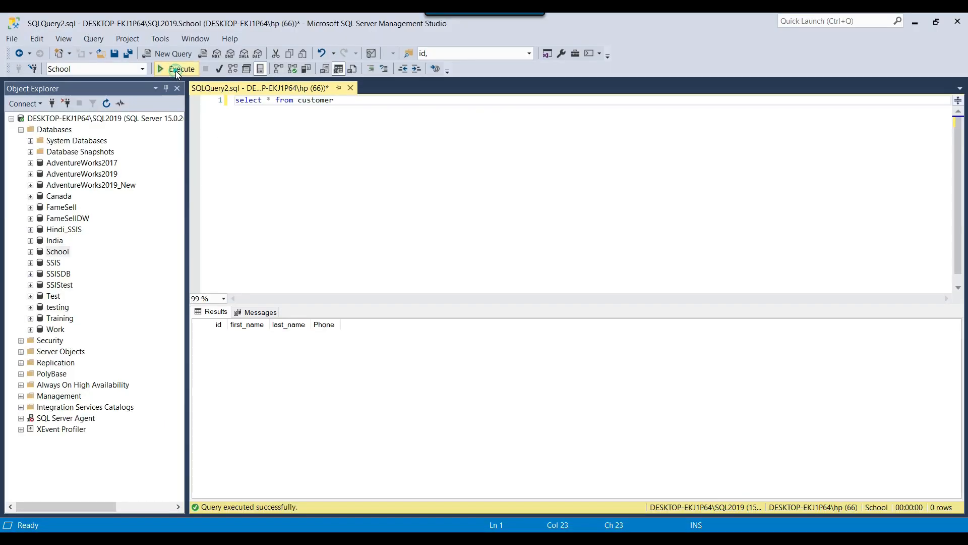
pyautogui.click(176, 70)
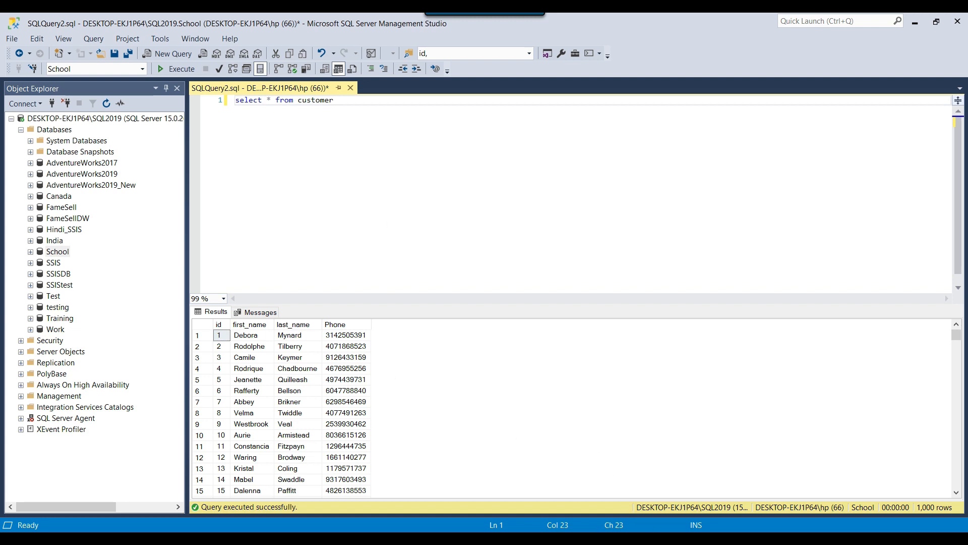
# Step: Return to Visual Studio and stop debugging the package
pyautogui.hotkey('alt', 'Tab')
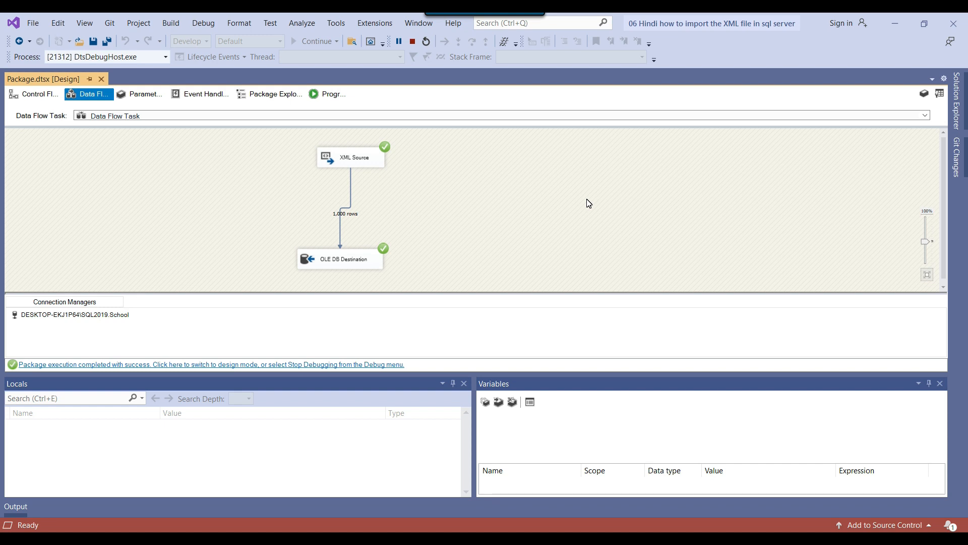
pyautogui.hotkey('shift', 'F5')
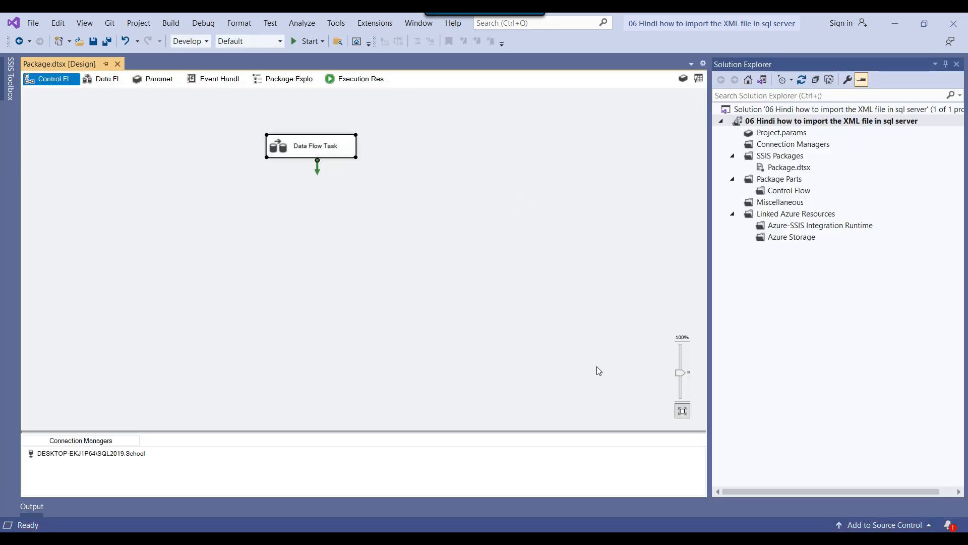